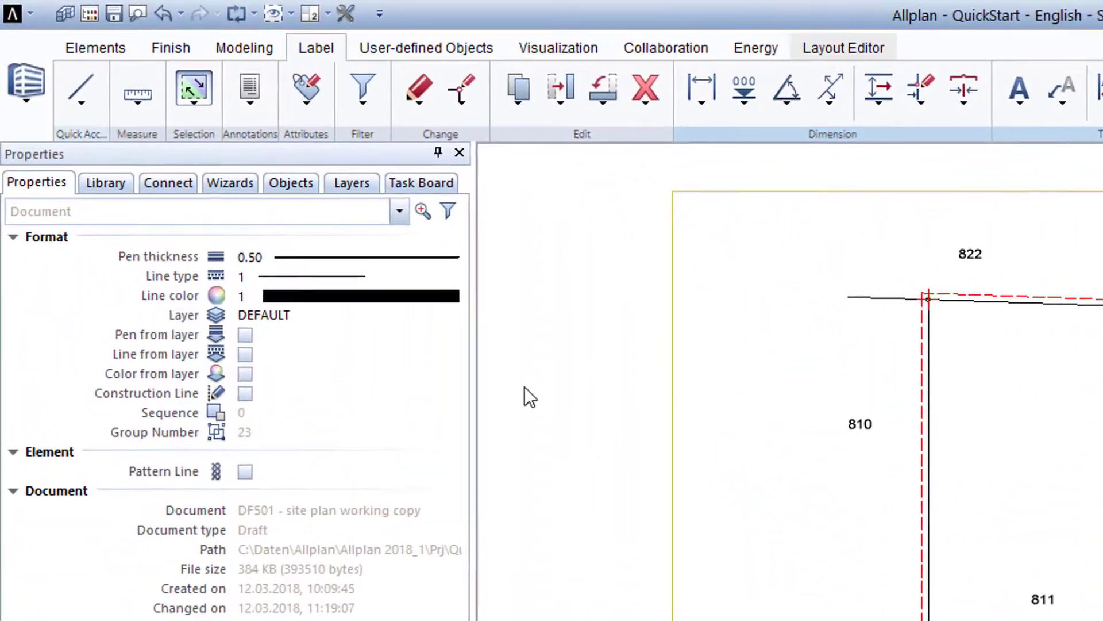
Make drawing file 111 'Basement drawing file for practice' active, keeping site plan file 501 passive.
{"action": "left_click", "coordinate": [95, 10]}
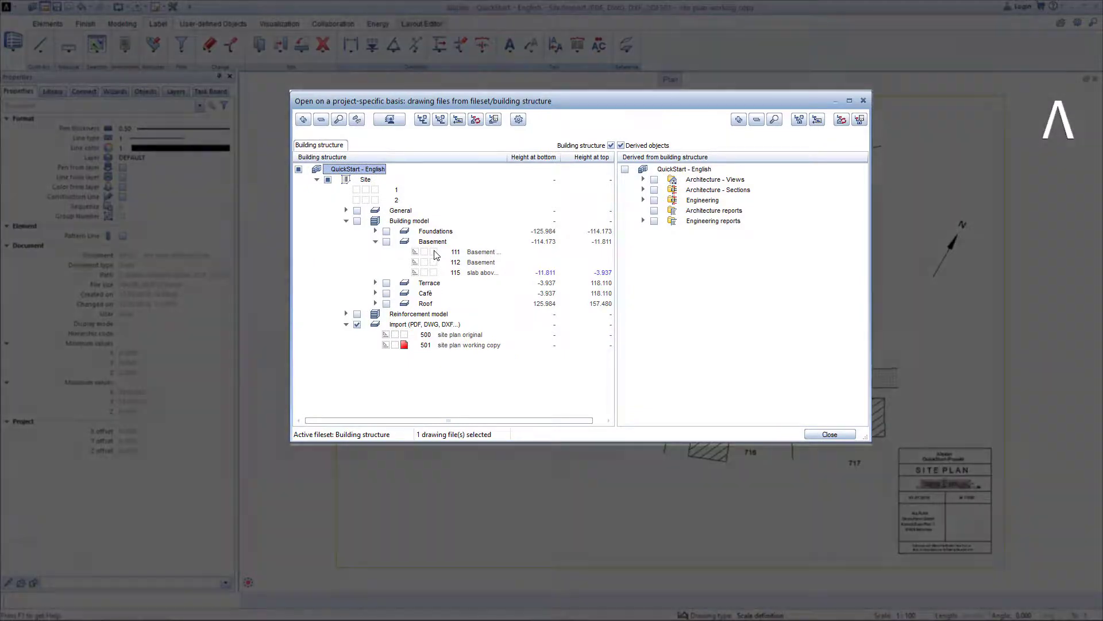
{"action": "left_click", "coordinate": [433, 252]}
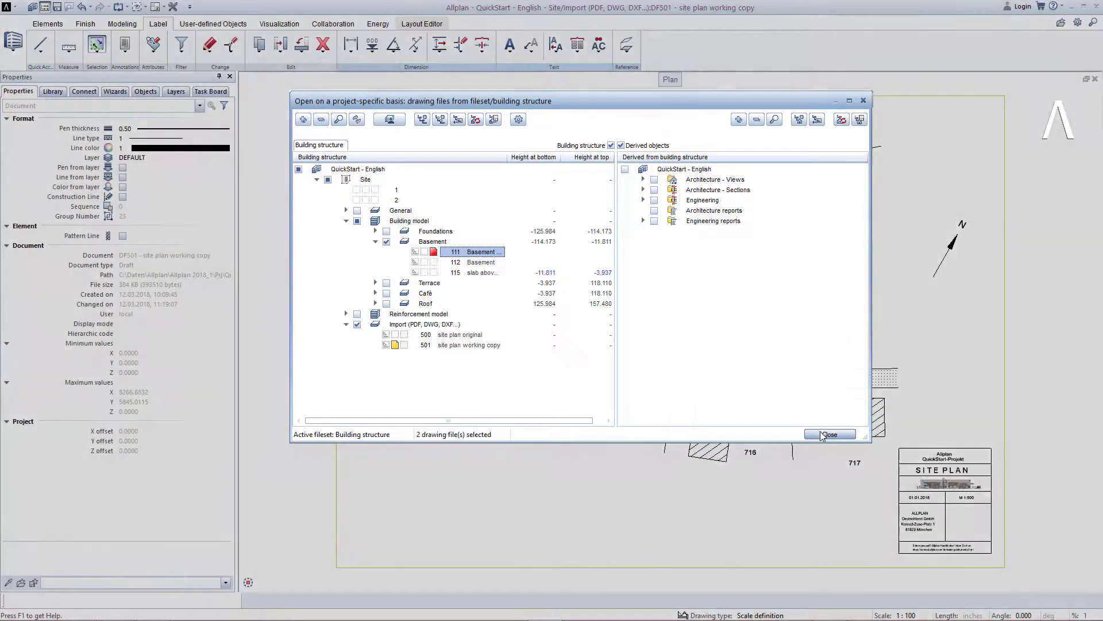
{"action": "left_click", "coordinate": [829, 434]}
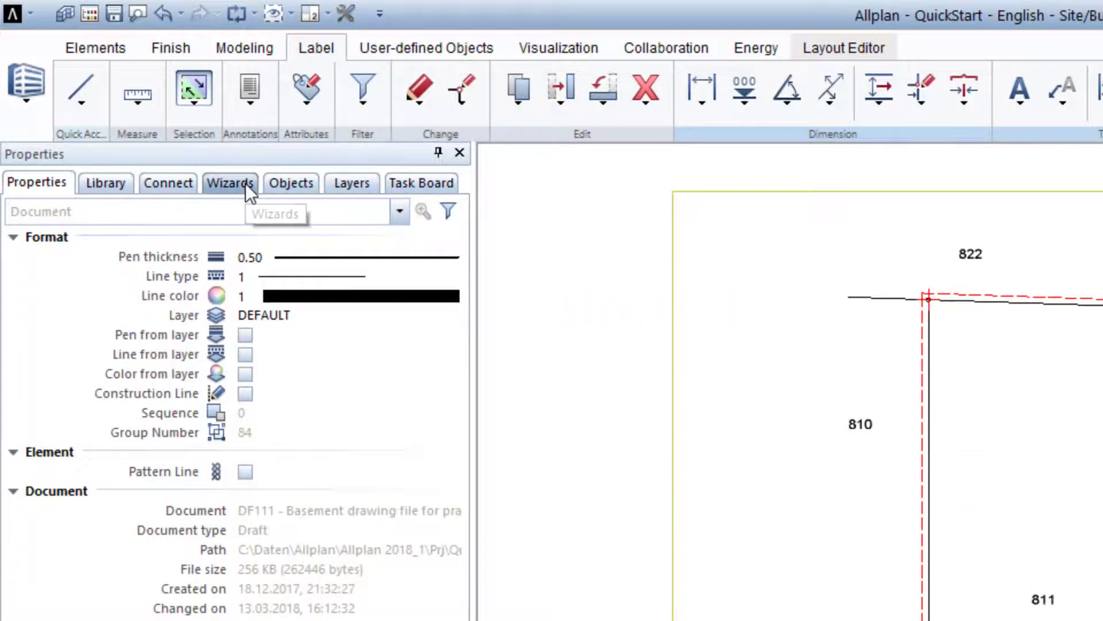
Show the Allplan Quickstart wizard in the Wizards palette, zoomed into its Basement wall elements.
{"action": "left_click", "coordinate": [246, 183]}
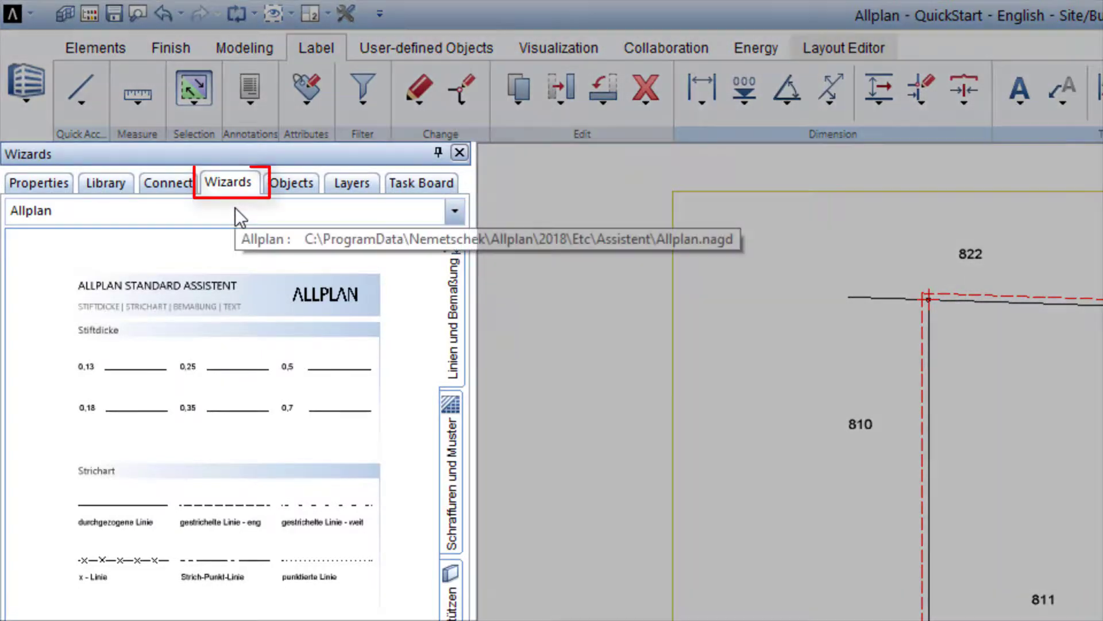
{"action": "left_click", "coordinate": [235, 208]}
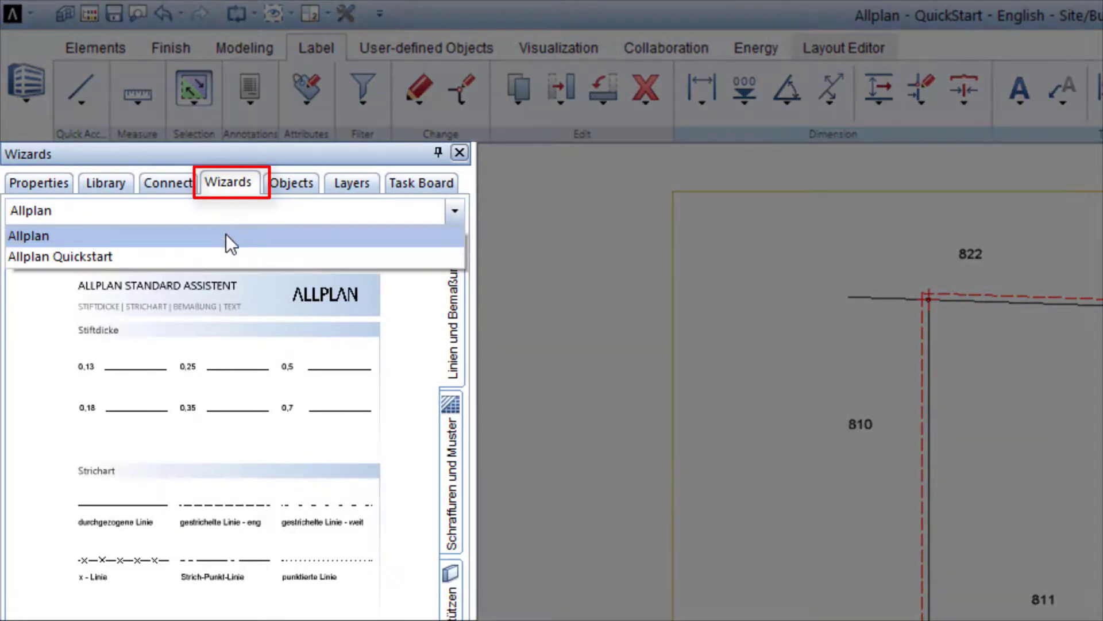
{"action": "left_click", "coordinate": [225, 255]}
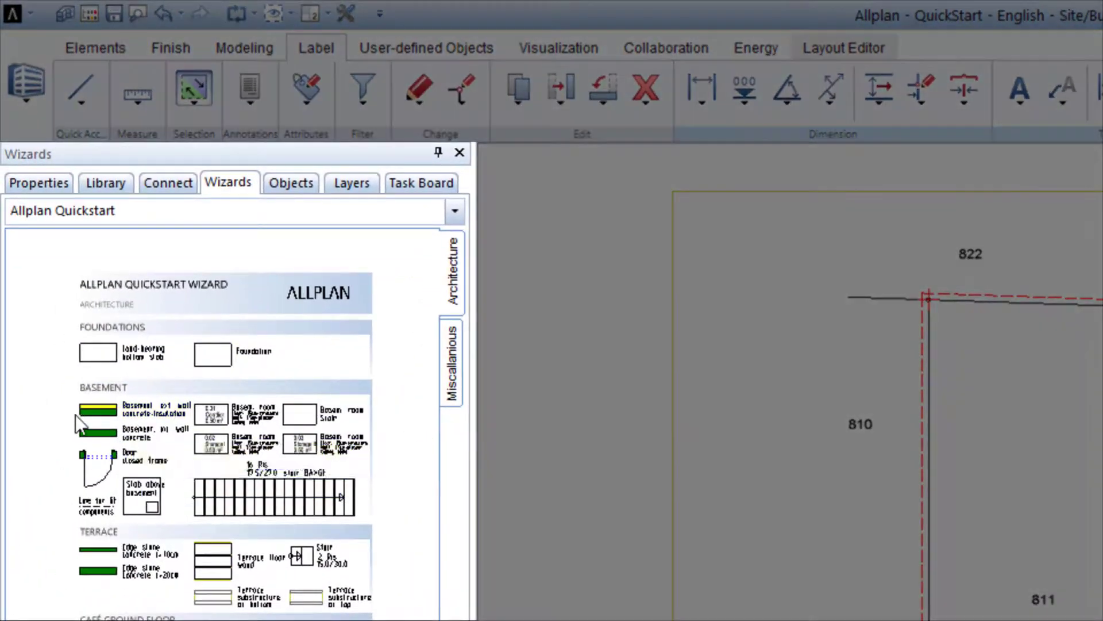
{"action": "scroll", "coordinate": [92, 426], "scroll_direction": "up", "scroll_amount": 5}
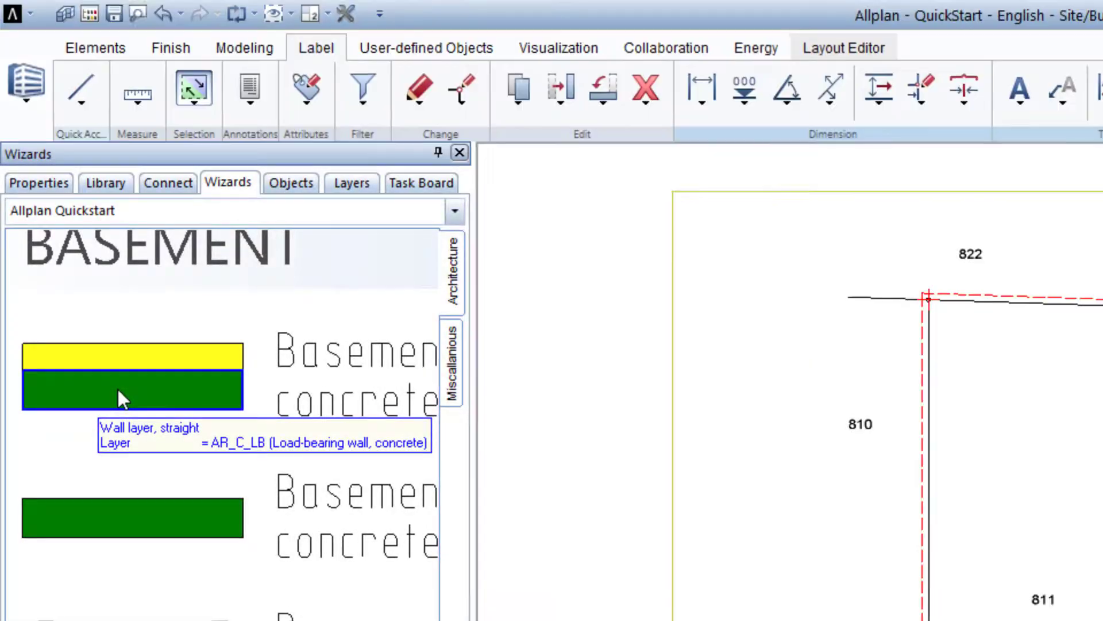
Start a wall with the wizard's load-bearing concrete basement wall properties from the starting corner.
{"action": "right_click", "coordinate": [118, 389]}
{"action": "right_click", "coordinate": [119, 389]}
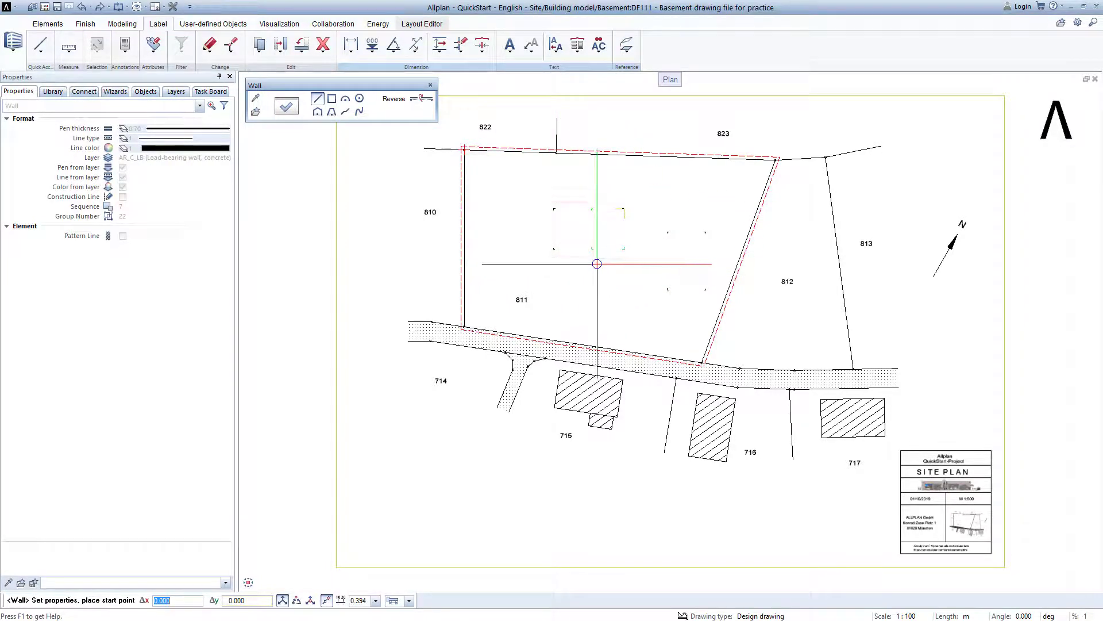
{"action": "scroll", "coordinate": [597, 263], "scroll_direction": "up", "scroll_amount": 6}
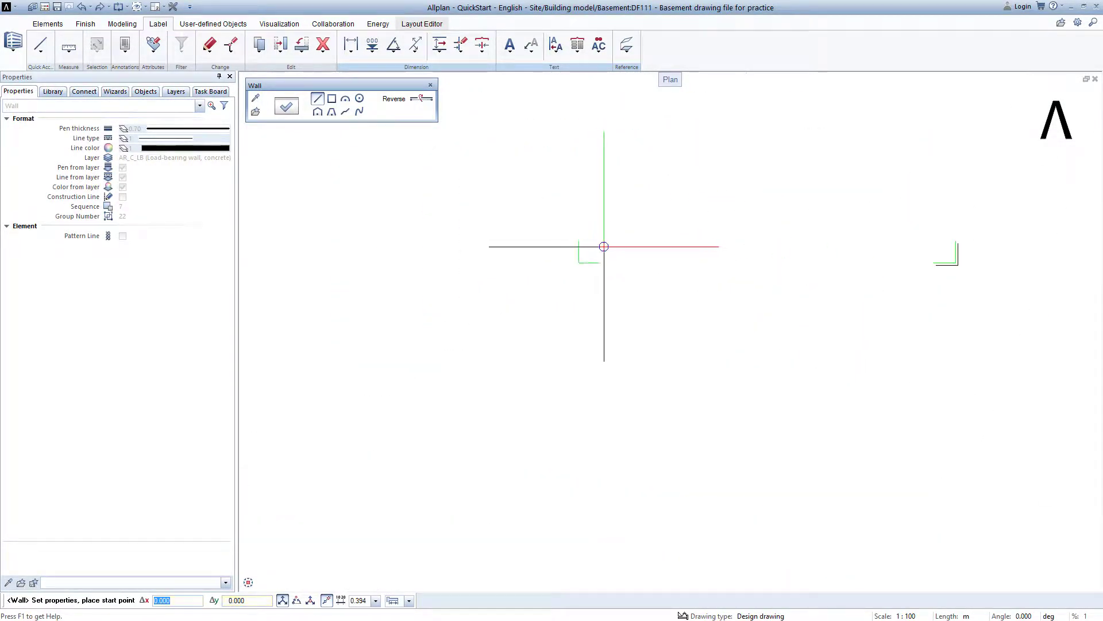
{"action": "scroll", "coordinate": [603, 247], "scroll_direction": "up", "scroll_amount": 2}
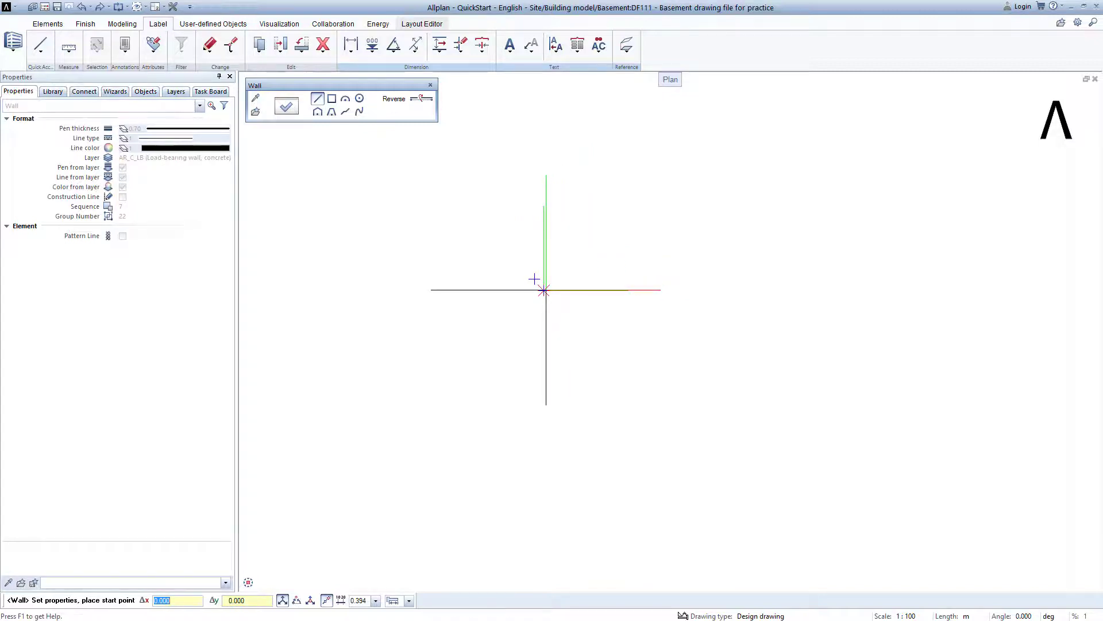
{"action": "left_click", "coordinate": [544, 291]}
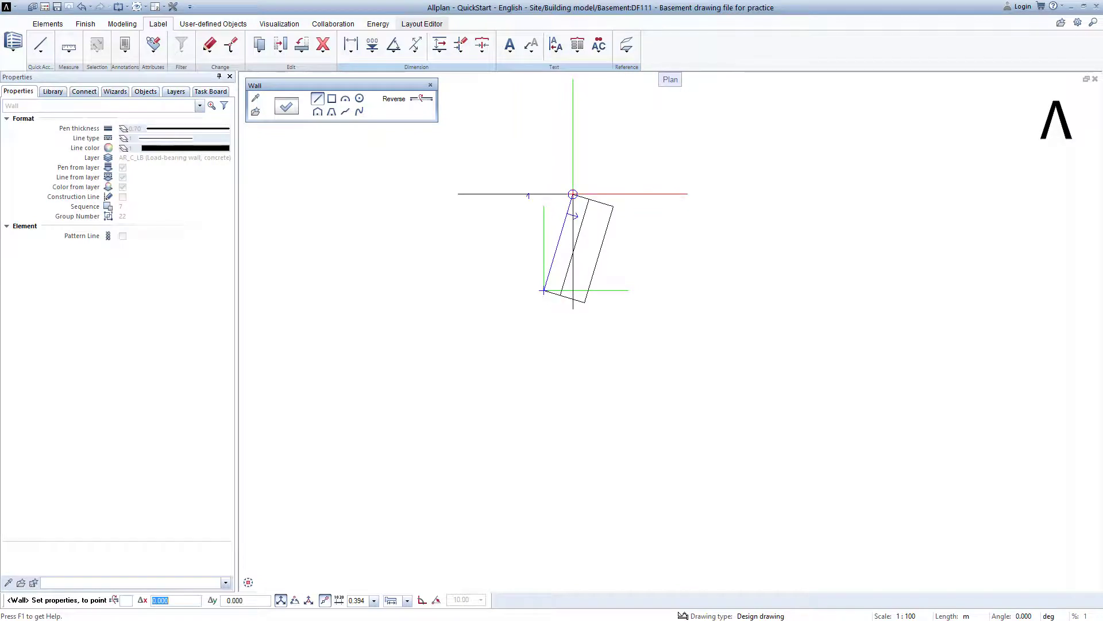
Reverse the wall's layers to the right side and bring the top corner into view.
{"action": "left_click", "coordinate": [424, 101]}
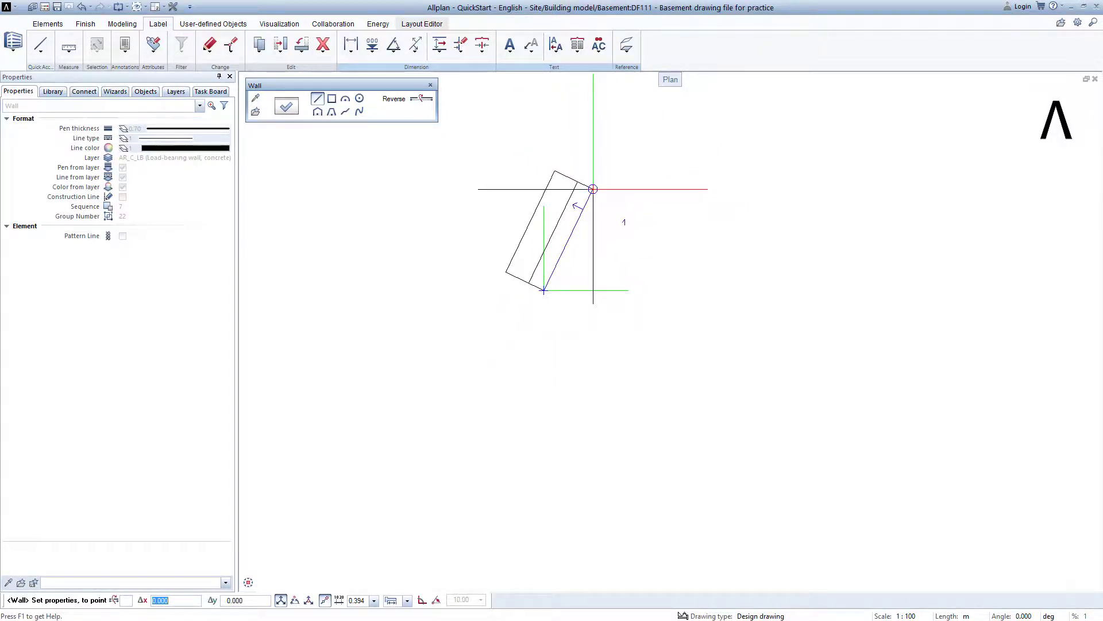
{"action": "left_click", "coordinate": [424, 100]}
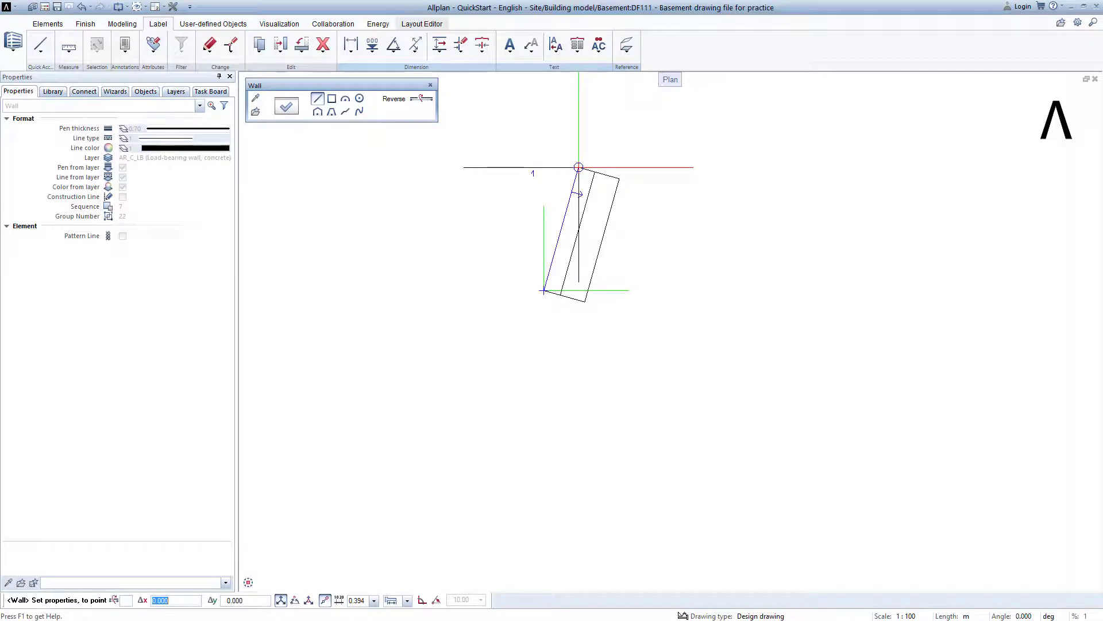
{"action": "scroll", "coordinate": [549, 175], "scroll_direction": "down", "scroll_amount": 3}
{"action": "middle_click_drag", "start_coordinate": [552, 173], "coordinate": [547, 164]}
{"action": "middle_click_drag", "start_coordinate": [546, 429], "coordinate": [546, 455]}
{"action": "scroll", "coordinate": [529, 443], "scroll_direction": "down", "scroll_amount": 1}
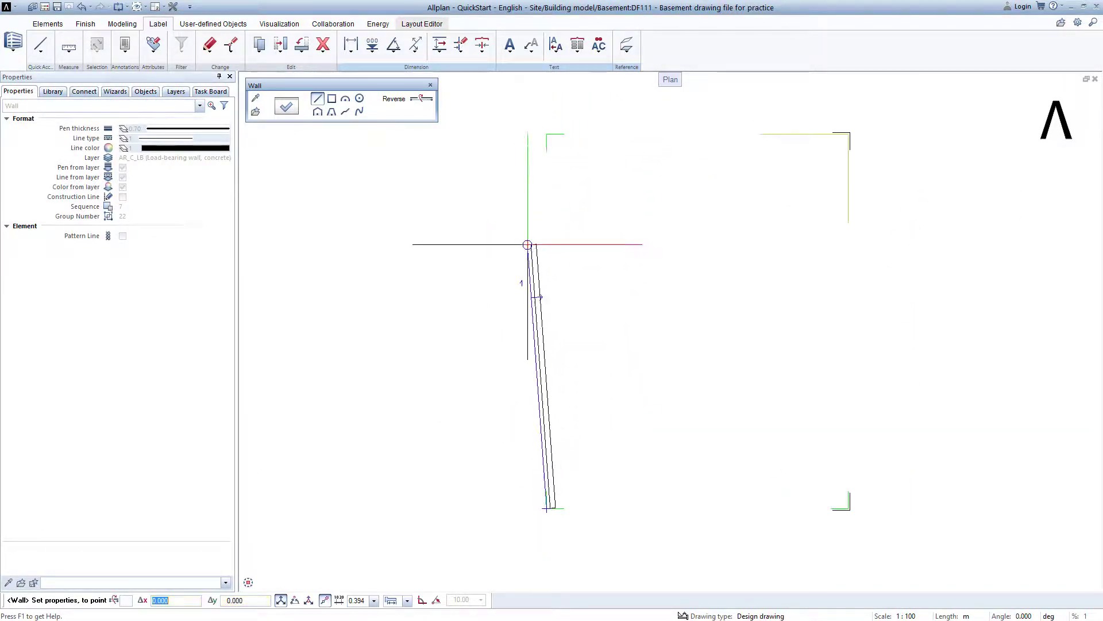
{"action": "scroll", "coordinate": [546, 134], "scroll_direction": "up", "scroll_amount": 4}
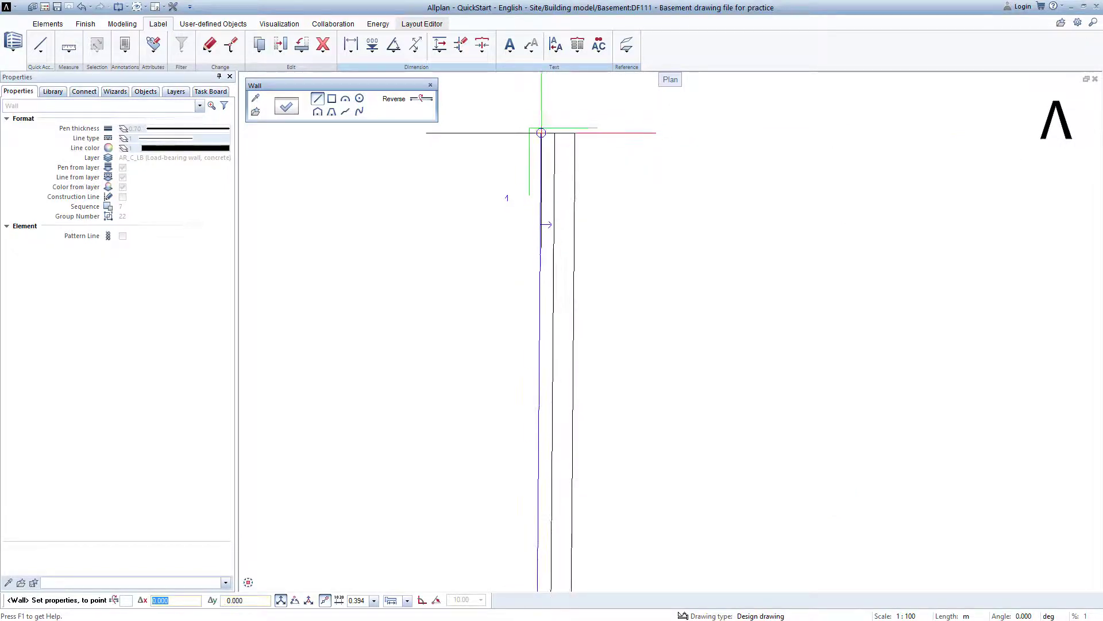
End the first basement wall at the top corner, then shift the plan to follow the second wall.
{"action": "left_click", "coordinate": [529, 127]}
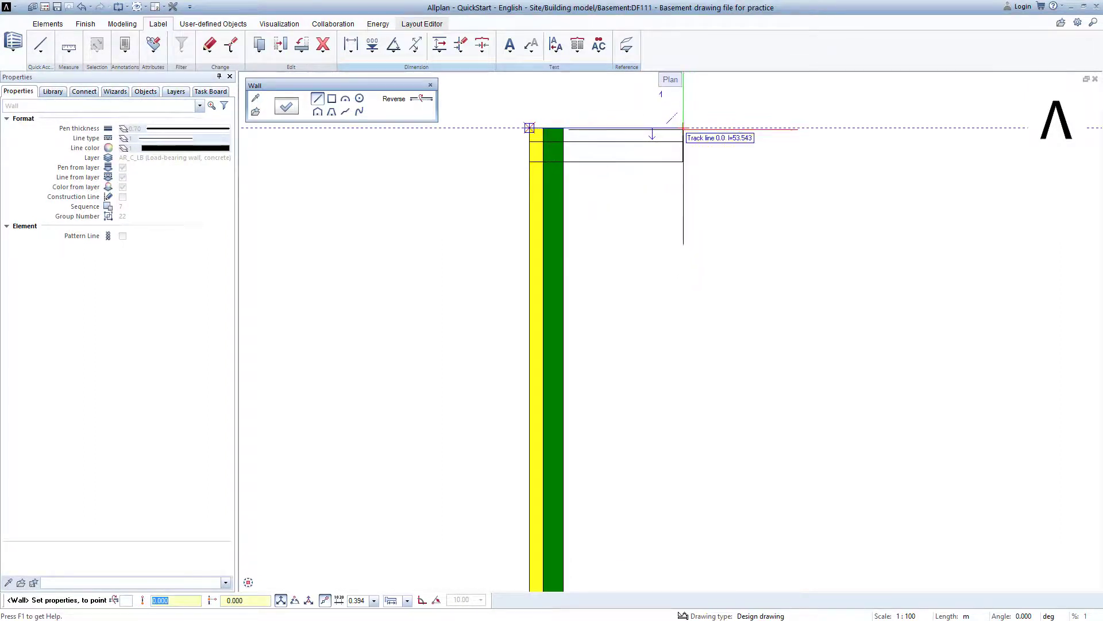
{"action": "scroll", "coordinate": [897, 115], "scroll_direction": "down", "scroll_amount": 3}
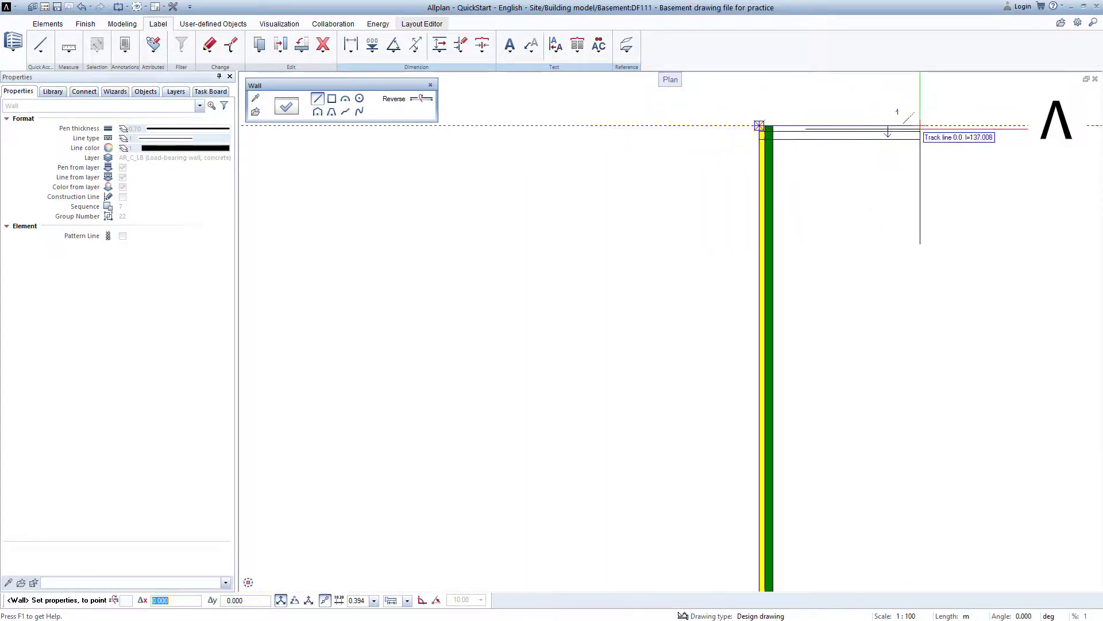
{"action": "middle_click_drag", "start_coordinate": [913, 124], "coordinate": [550, 178]}
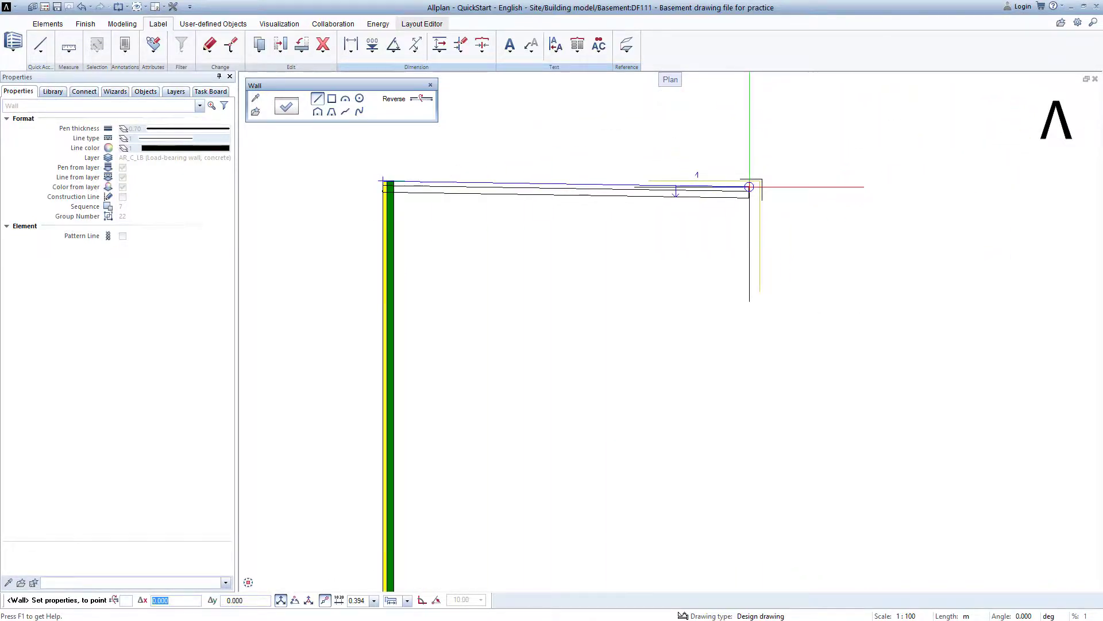
{"action": "scroll", "coordinate": [768, 173], "scroll_direction": "up", "scroll_amount": 2}
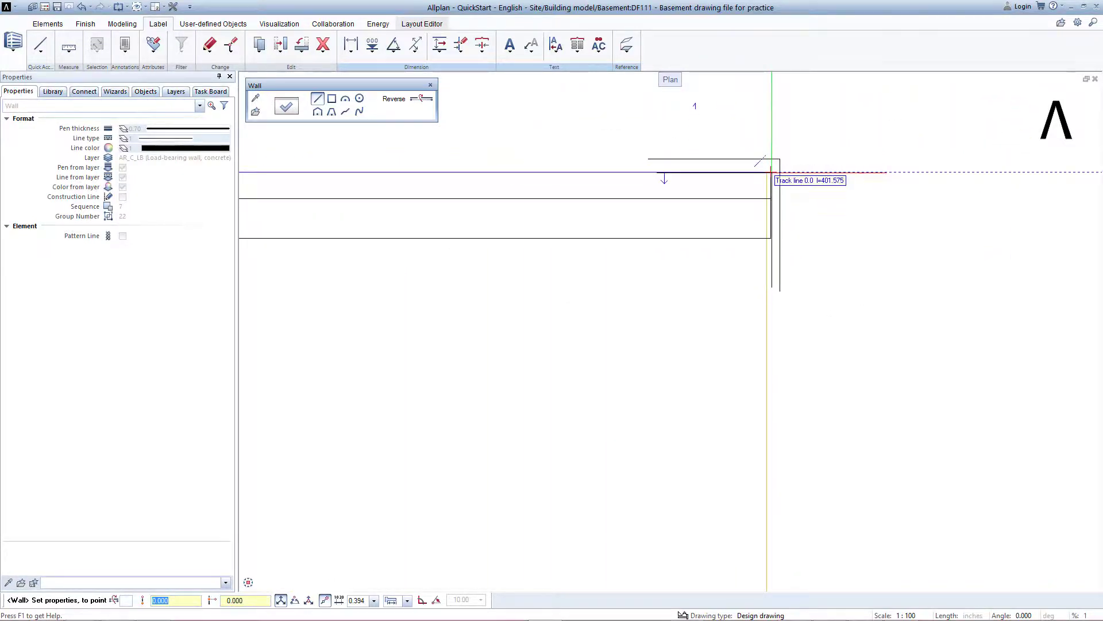
{"action": "scroll", "coordinate": [762, 171], "scroll_direction": "up", "scroll_amount": 2}
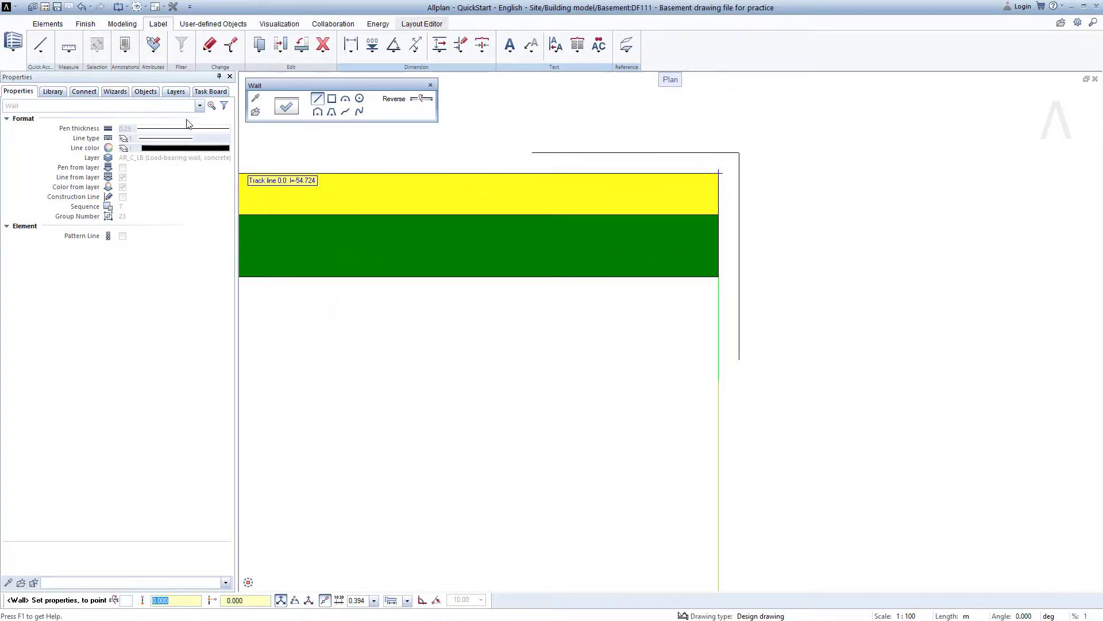
{"action": "left_click", "coordinate": [169, 8]}
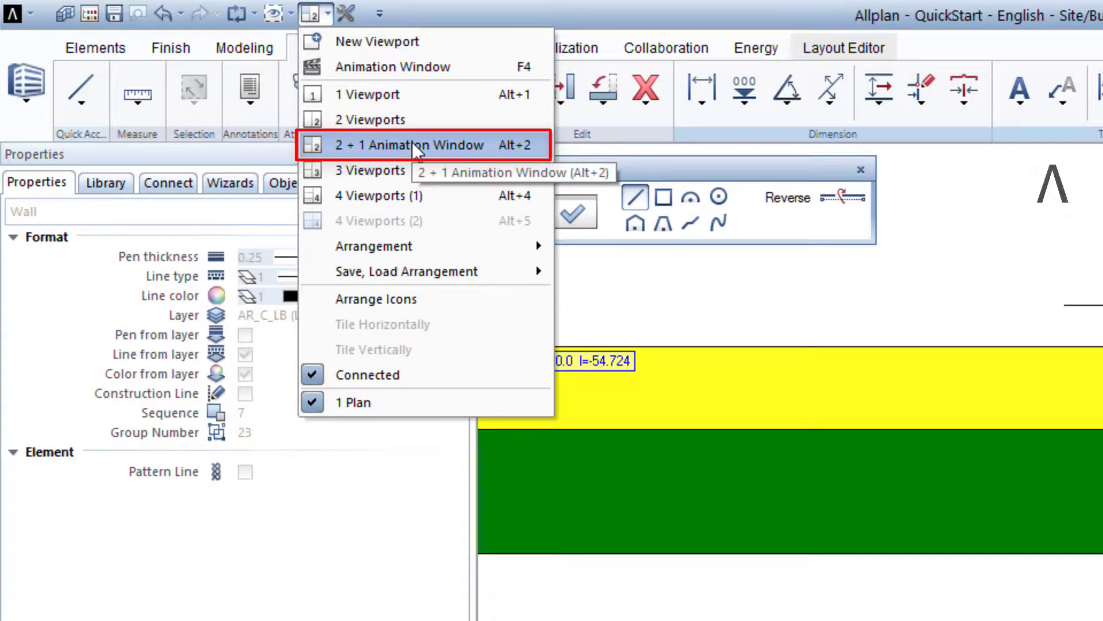
Switch to the 2 + 1 Animation Window layout with plan, 3D and south elevation views.
{"action": "left_click", "coordinate": [412, 143]}
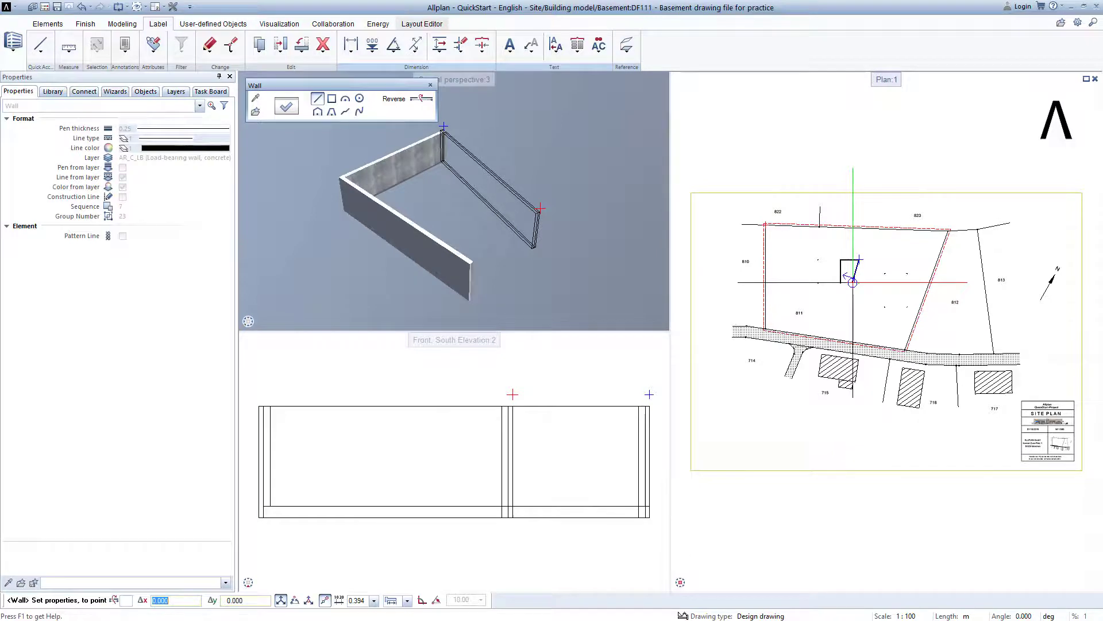
{"action": "scroll", "coordinate": [853, 282], "scroll_direction": "up", "scroll_amount": 6}
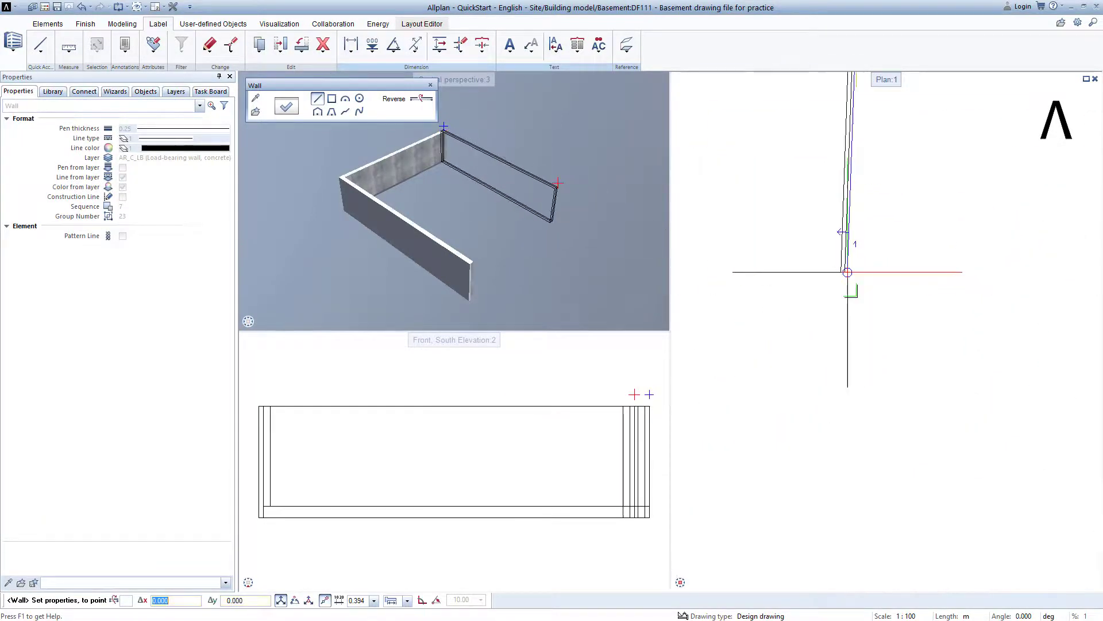
{"action": "scroll", "coordinate": [854, 293], "scroll_direction": "up", "scroll_amount": 4}
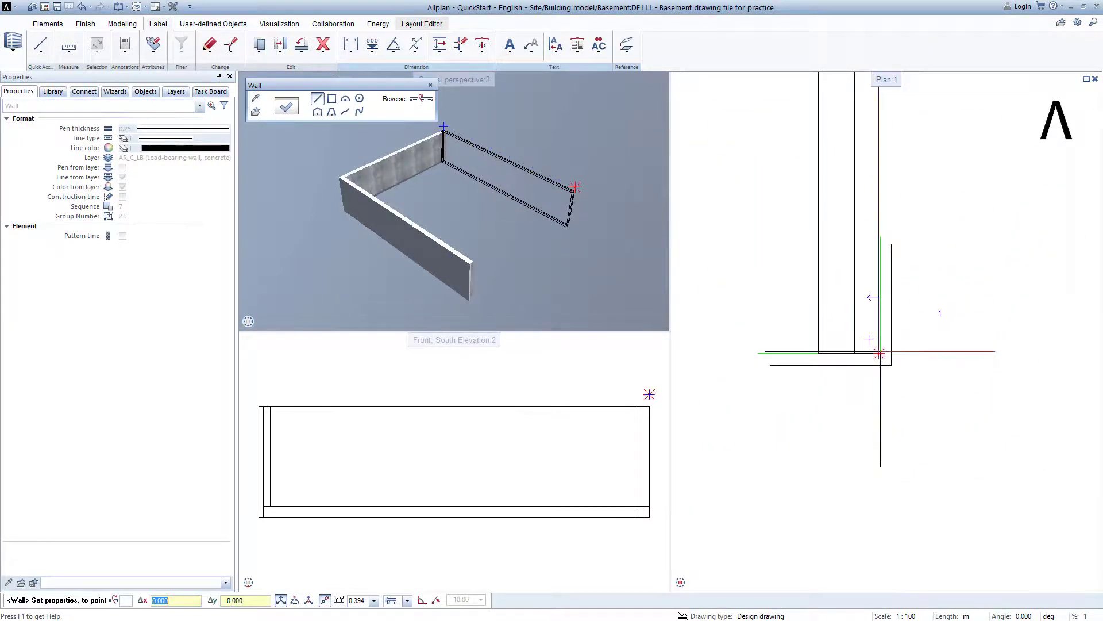
Place the third and fourth walls at the lower right and start corners, closing the rectangle.
{"action": "left_click", "coordinate": [879, 353]}
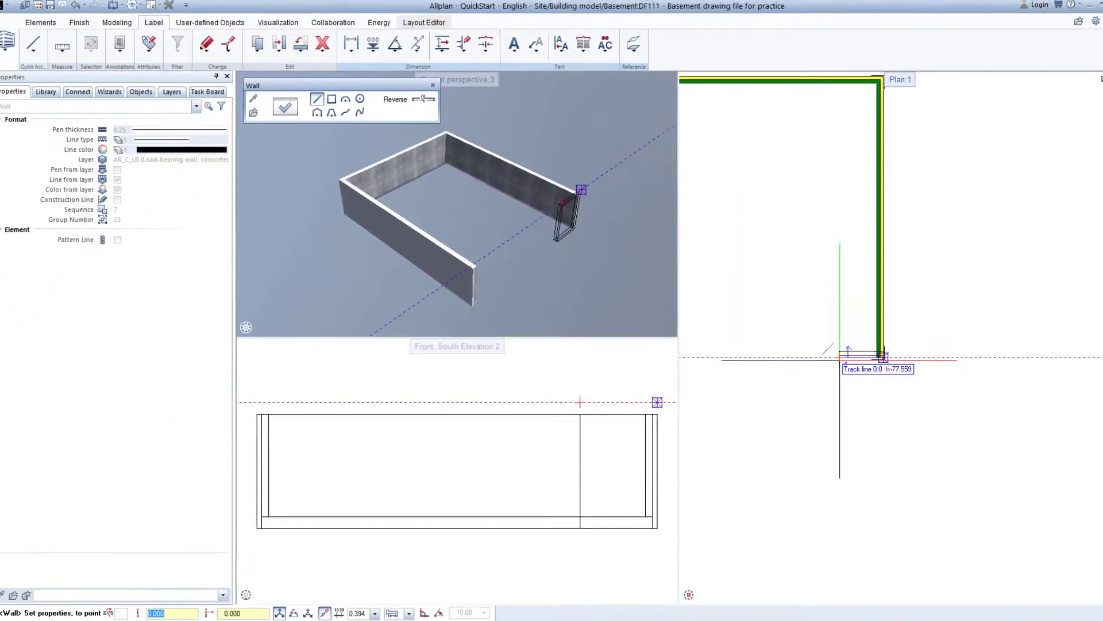
{"action": "scroll", "coordinate": [840, 359], "scroll_direction": "down", "scroll_amount": 3}
{"action": "scroll", "coordinate": [766, 330], "scroll_direction": "up", "scroll_amount": 6}
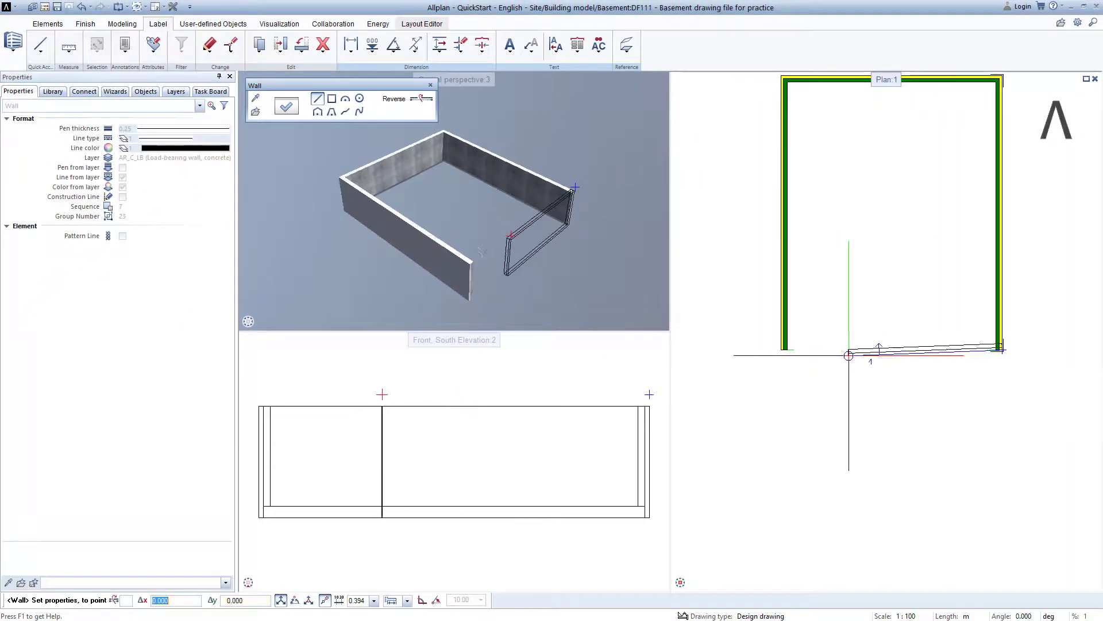
{"action": "scroll", "coordinate": [766, 327], "scroll_direction": "up", "scroll_amount": 1}
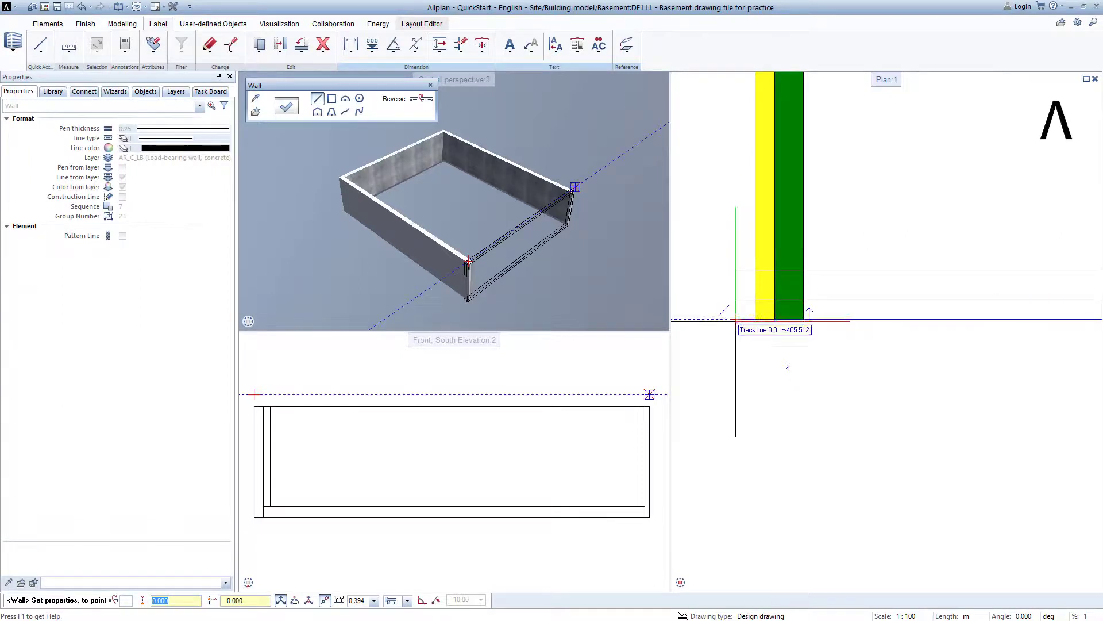
{"action": "scroll", "coordinate": [767, 319], "scroll_direction": "up", "scroll_amount": 3}
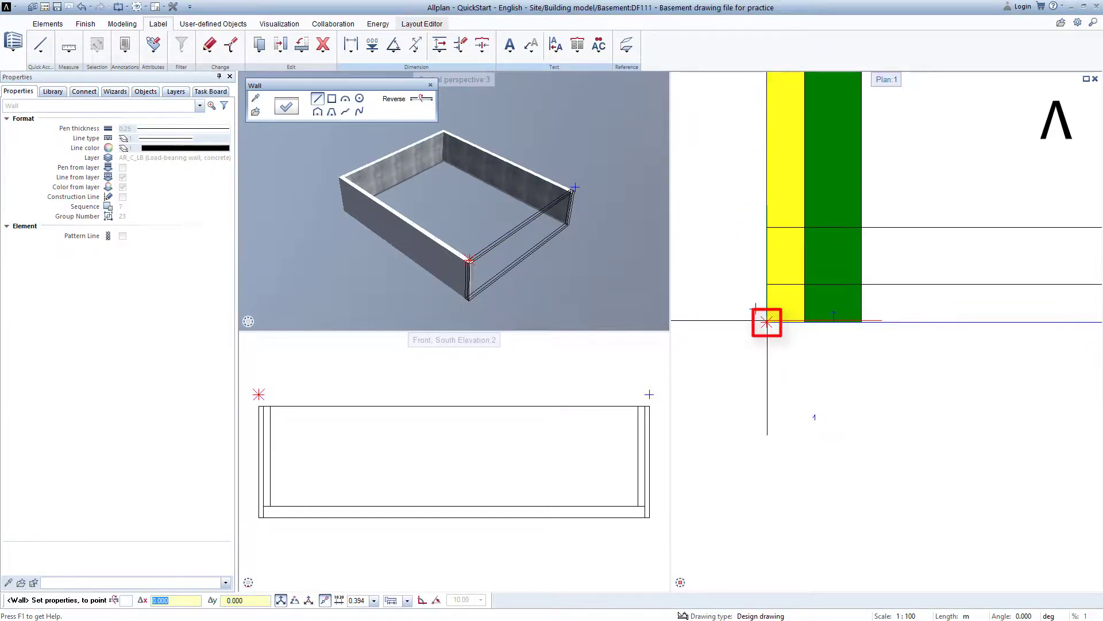
{"action": "left_click", "coordinate": [768, 318]}
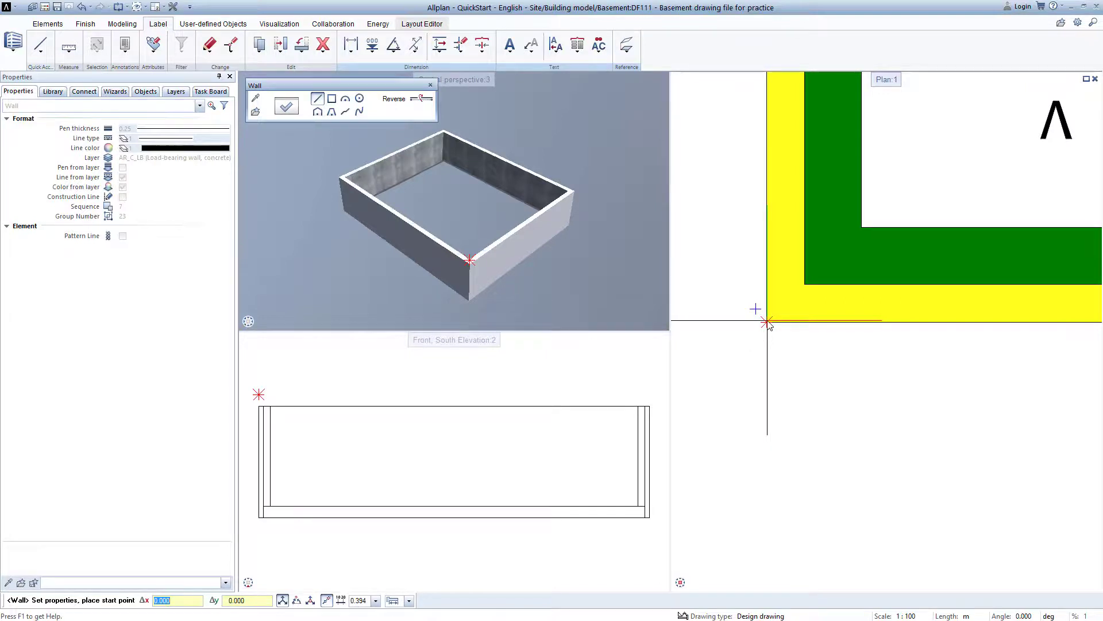
End wall drawing and unload the imported site plan files, leaving only drawing file 111.
{"action": "key", "text": "Escape"}
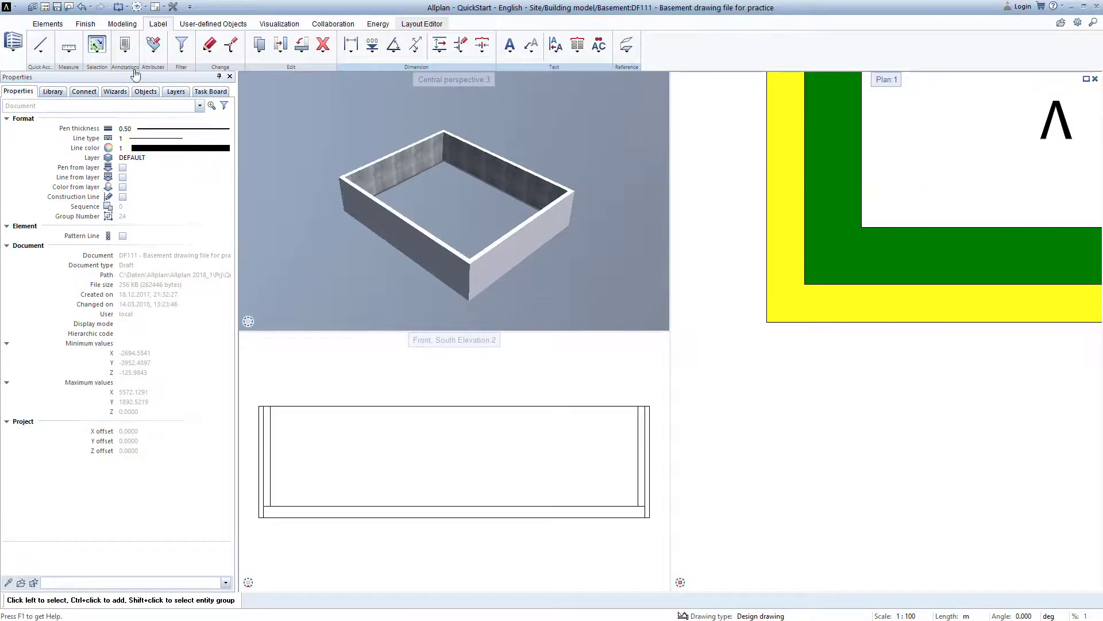
{"action": "left_click", "coordinate": [44, 8]}
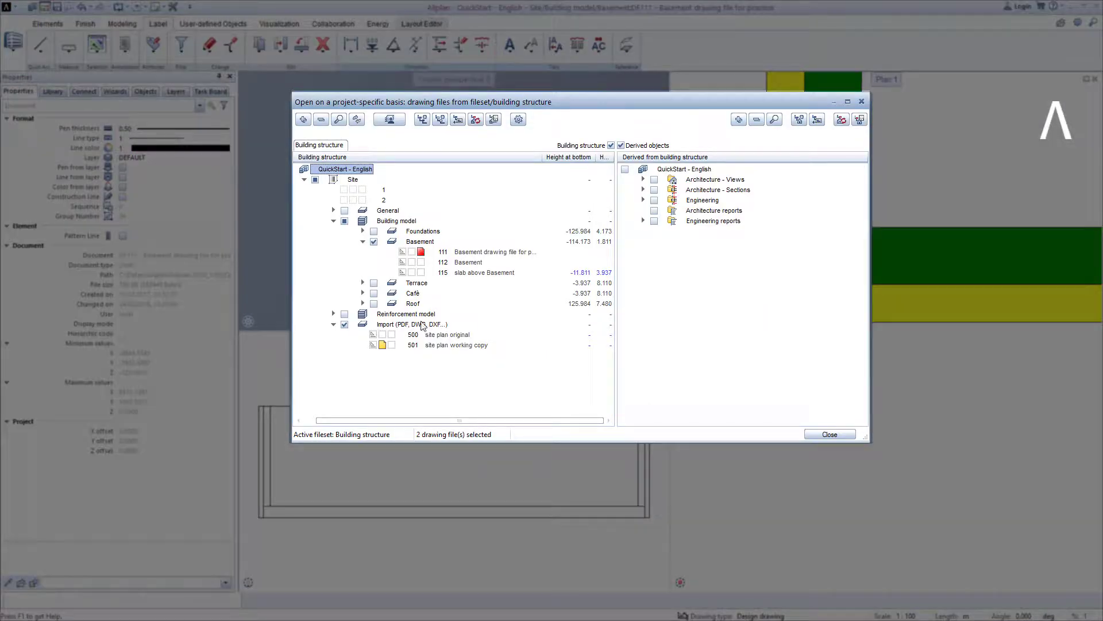
{"action": "left_click", "coordinate": [344, 325]}
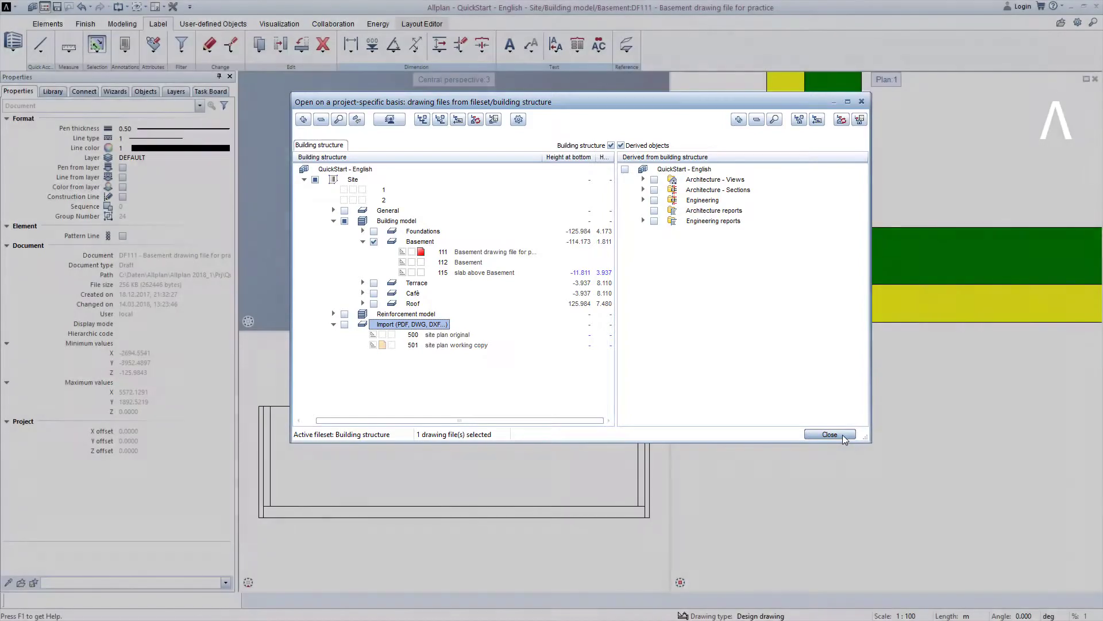
{"action": "left_click", "coordinate": [829, 434]}
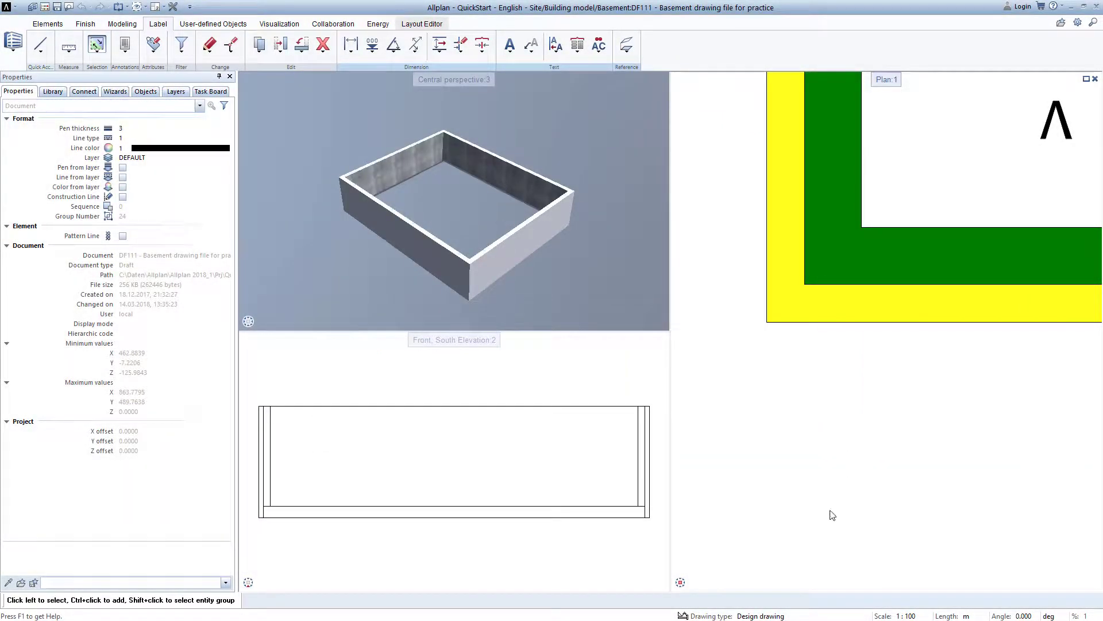
Fit the whole basement plan into its viewport, then select and deselect the bottom wall.
{"action": "left_click", "coordinate": [698, 584]}
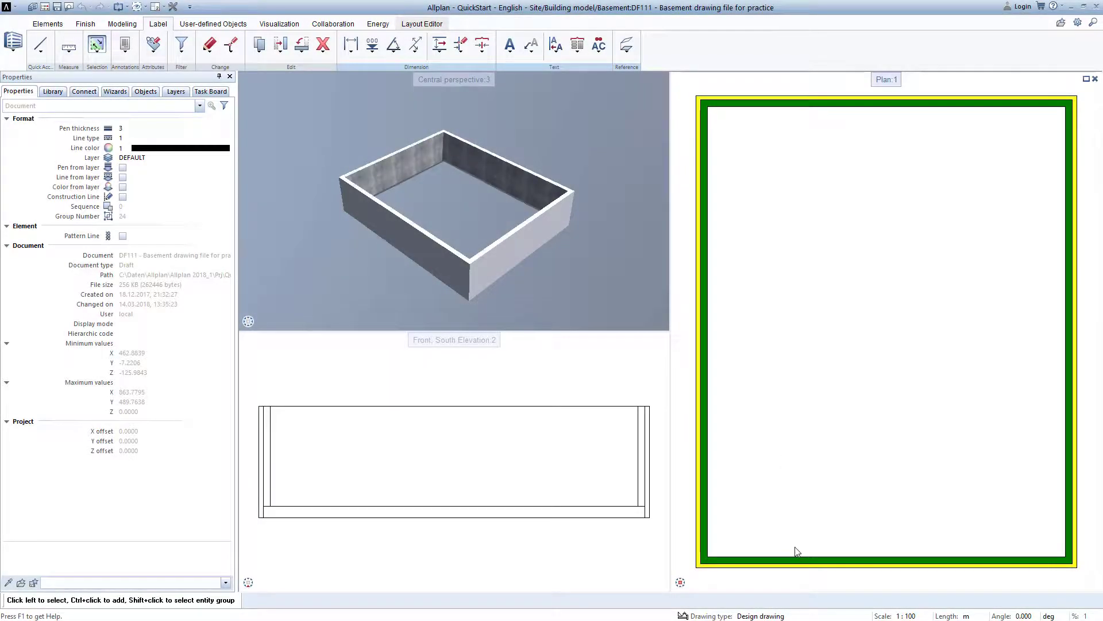
{"action": "left_click", "coordinate": [798, 561]}
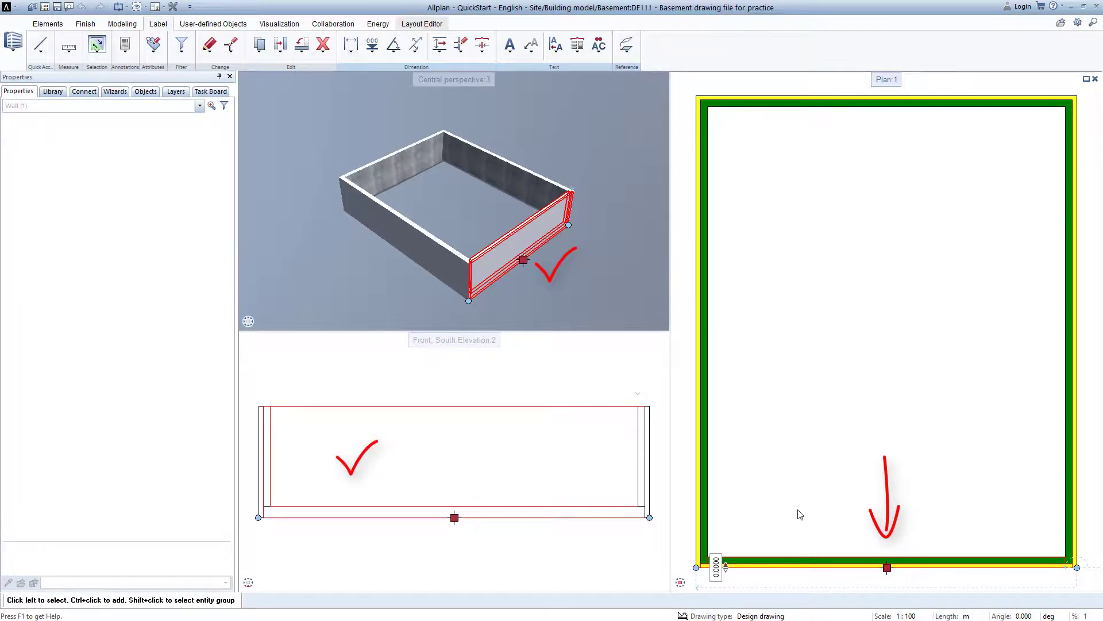
{"action": "key", "text": "Escape"}
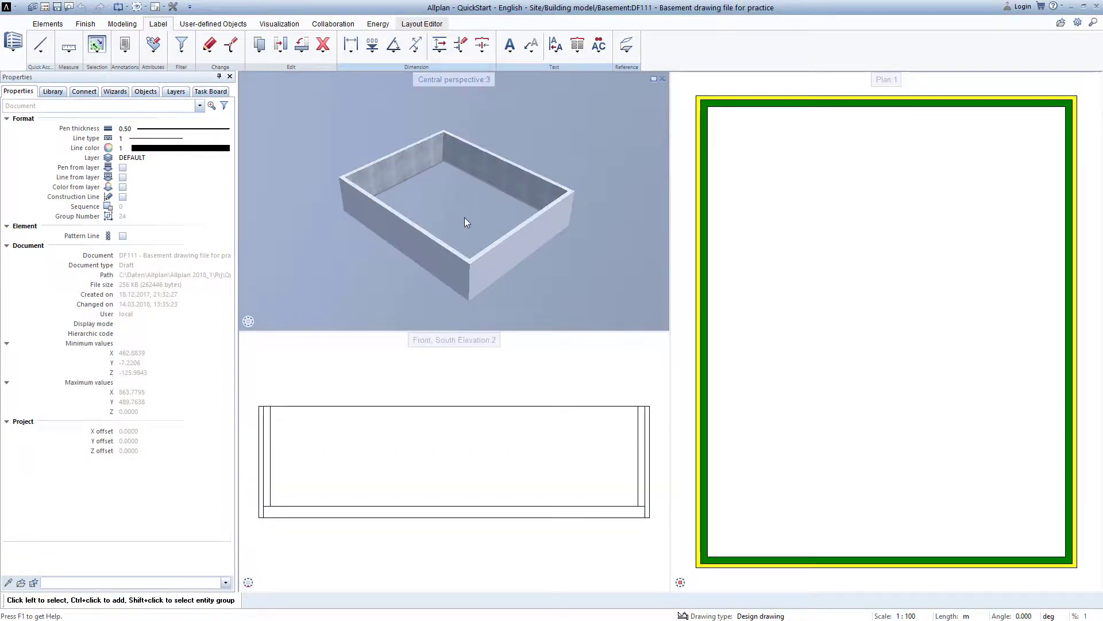
Orbit, zoom and pan the central perspective view to inspect the basement walls in 3D.
{"action": "left_click_drag", "start_coordinate": [464, 221], "coordinate": [464, 447]}
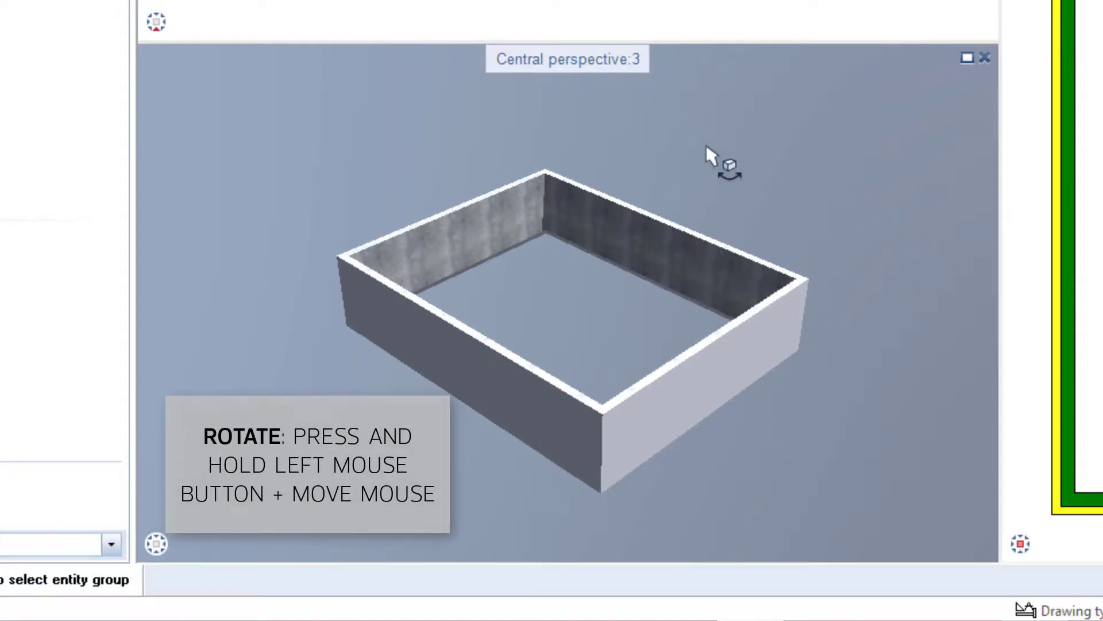
{"action": "left_click_drag", "start_coordinate": [707, 147], "coordinate": [740, 130]}
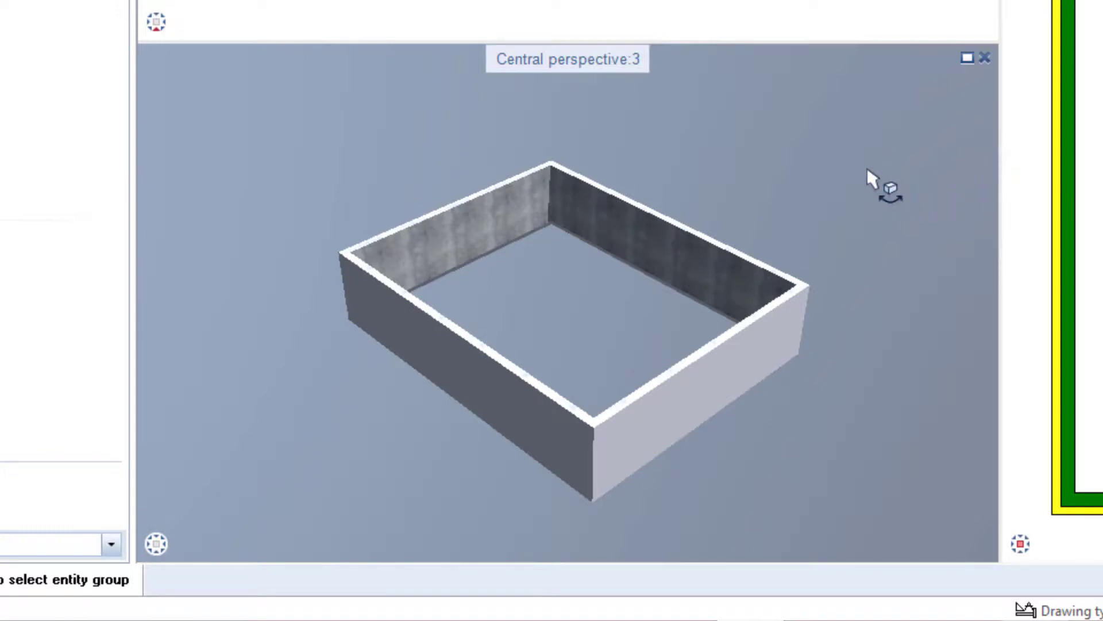
{"action": "left_click_drag", "start_coordinate": [867, 168], "coordinate": [874, 209]}
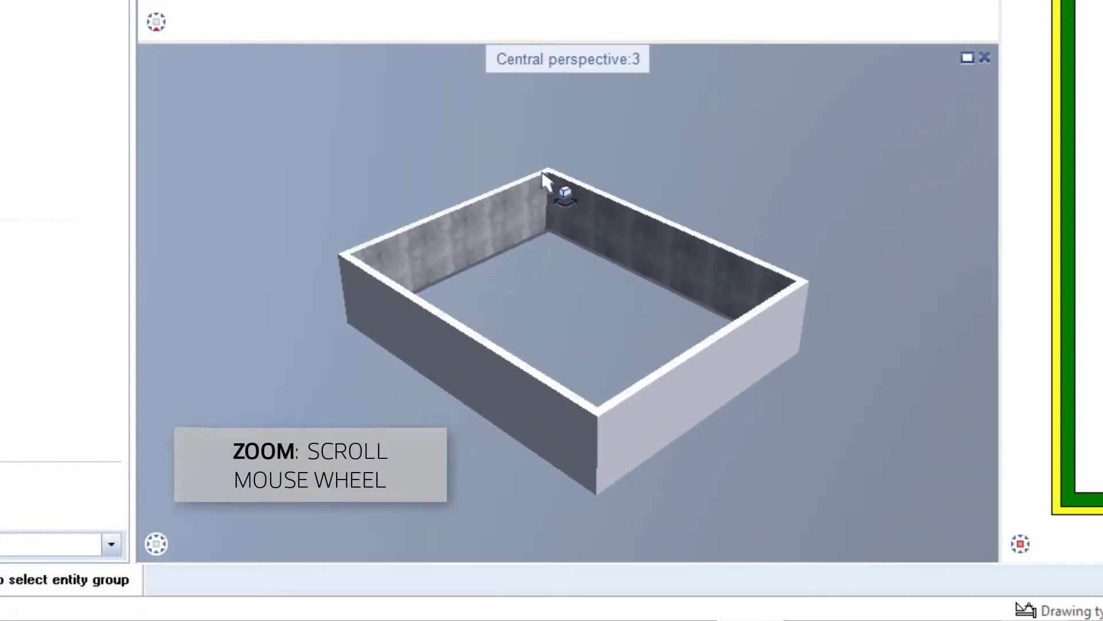
{"action": "scroll", "coordinate": [552, 183], "scroll_direction": "up", "scroll_amount": 3}
{"action": "scroll", "coordinate": [553, 183], "scroll_direction": "up", "scroll_amount": 2}
{"action": "scroll", "coordinate": [552, 179], "scroll_direction": "up", "scroll_amount": 3}
{"action": "scroll", "coordinate": [552, 179], "scroll_direction": "down", "scroll_amount": 6}
{"action": "scroll", "coordinate": [550, 175], "scroll_direction": "up", "scroll_amount": 3}
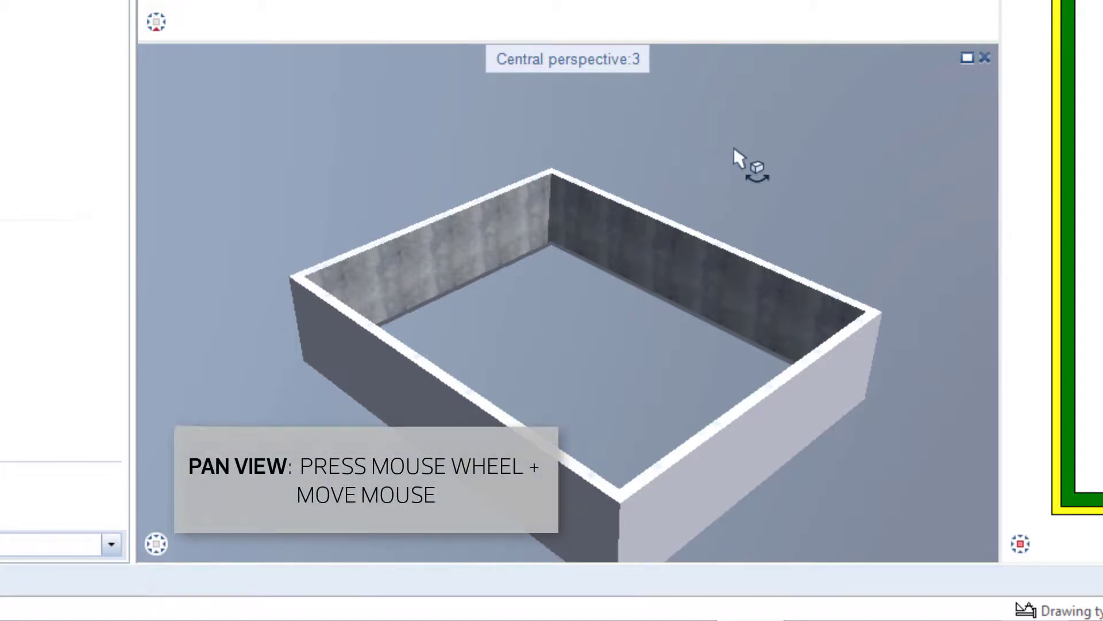
{"action": "middle_click_drag", "start_coordinate": [733, 147], "coordinate": [645, 126]}
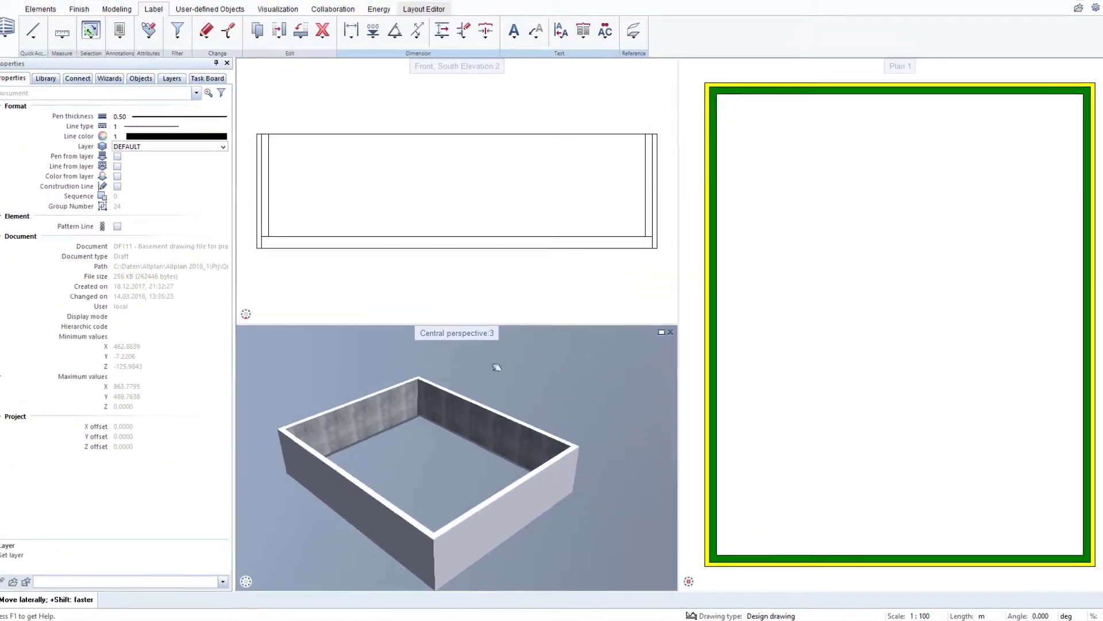
{"action": "middle_click_drag", "start_coordinate": [496, 367], "coordinate": [522, 371]}
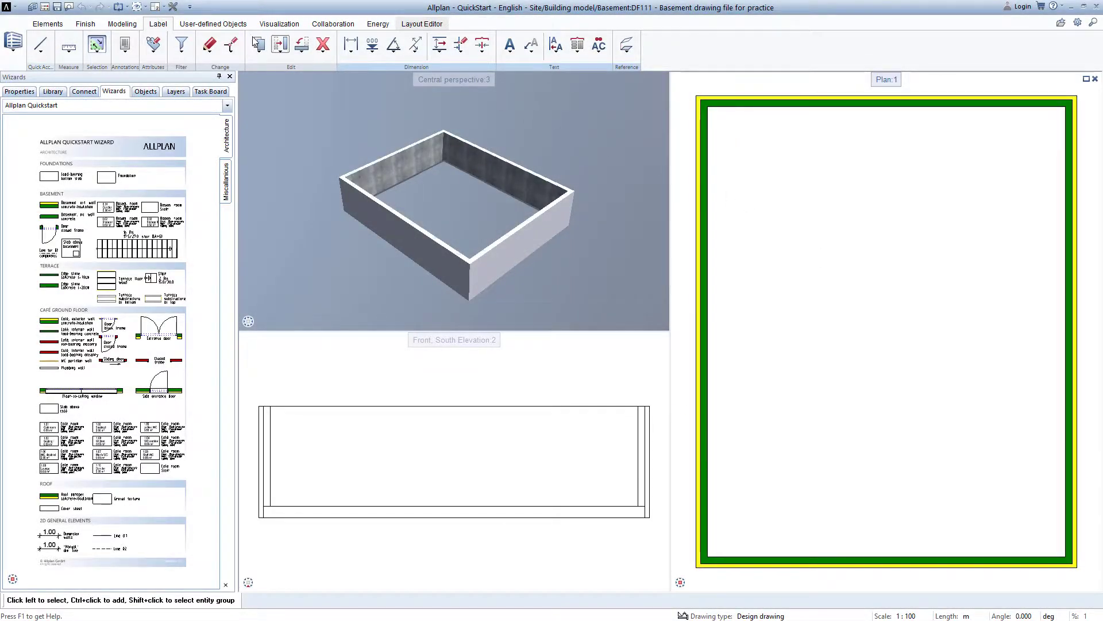
Switch to a single plan viewport and start Horizontal Text on layer TX_GEN.
{"action": "left_click", "coordinate": [163, 7]}
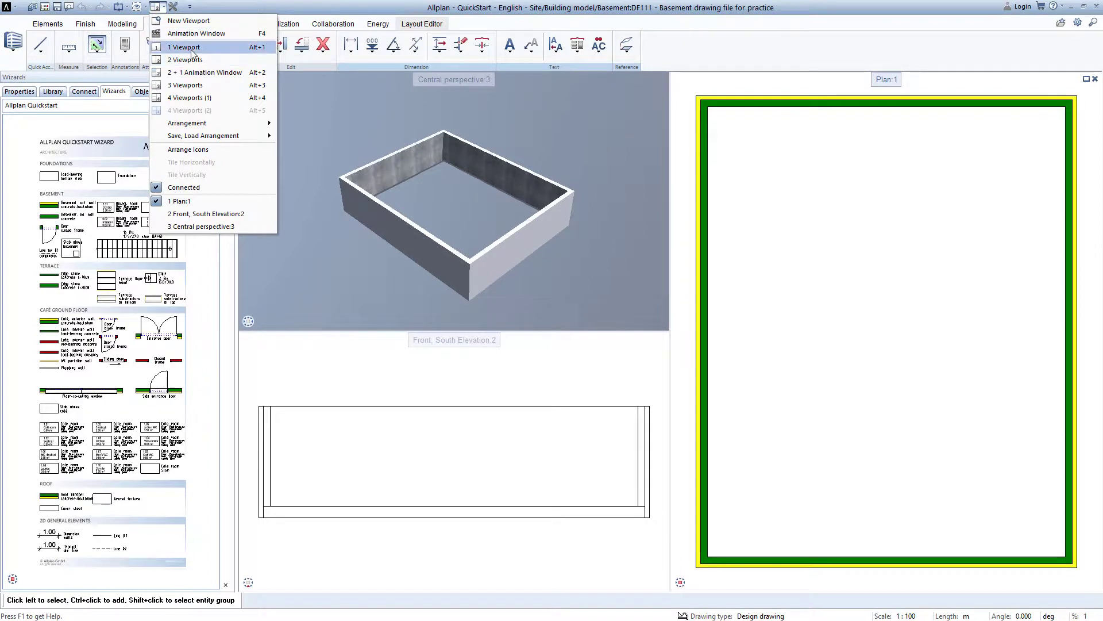
{"action": "left_click", "coordinate": [173, 45]}
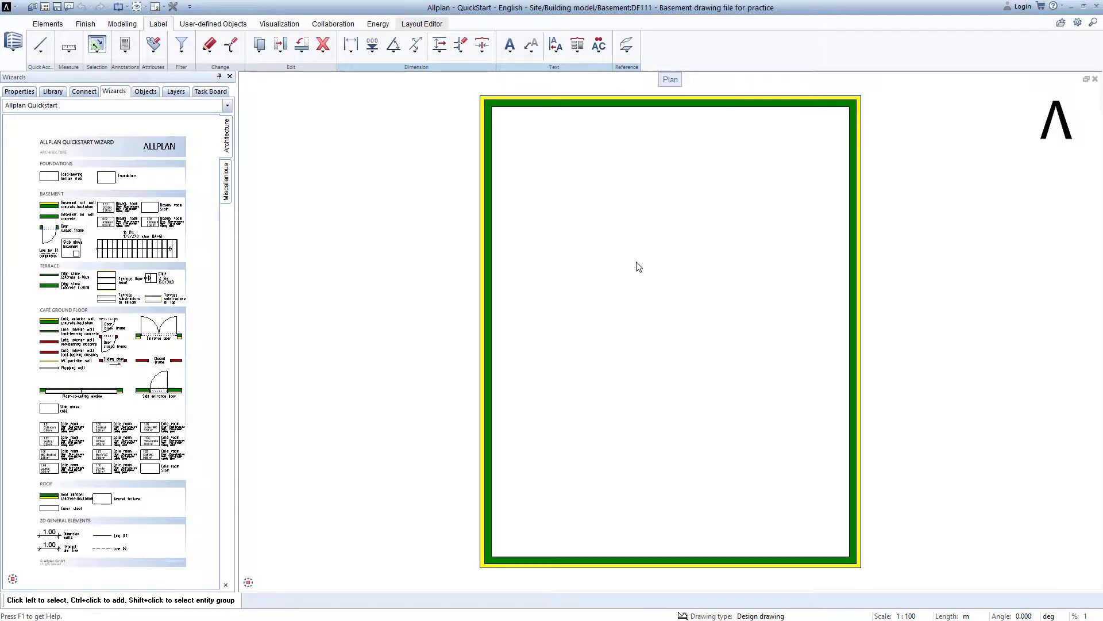
{"action": "left_click", "coordinate": [510, 44]}
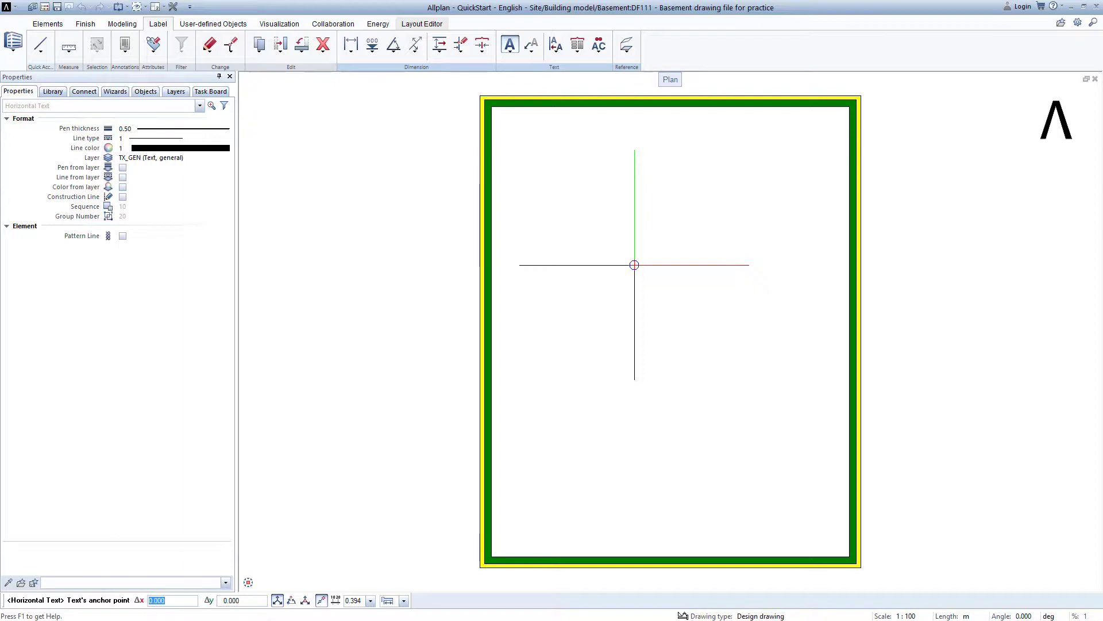
Cancel text placement and leave the crosshair size at Medium-sized cross, discarding option changes.
{"action": "key", "text": "Escape"}
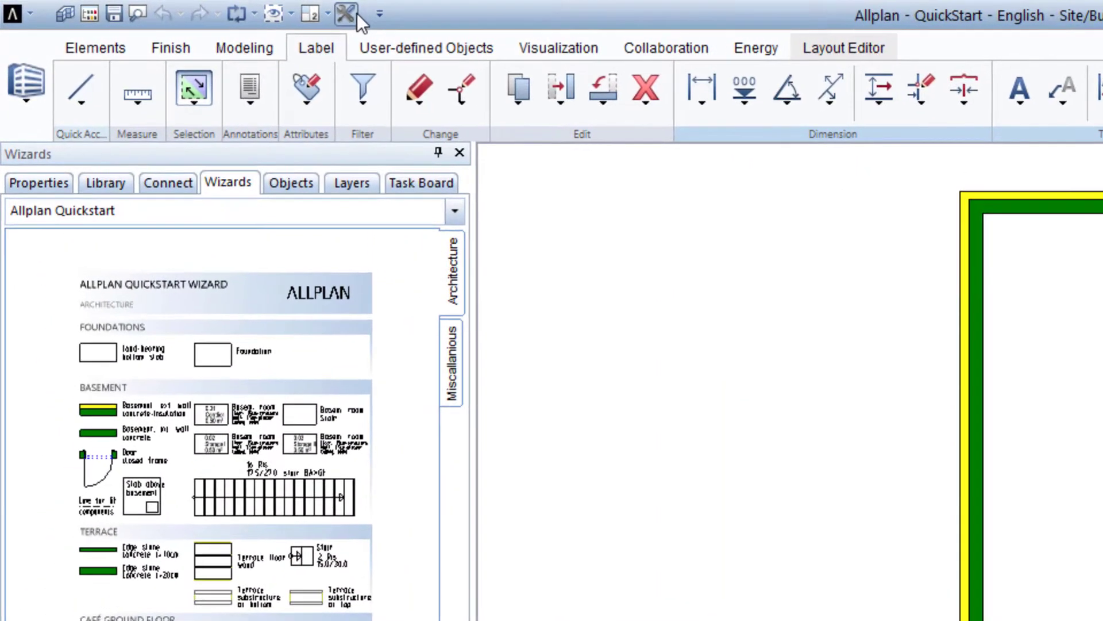
{"action": "left_click", "coordinate": [250, 10]}
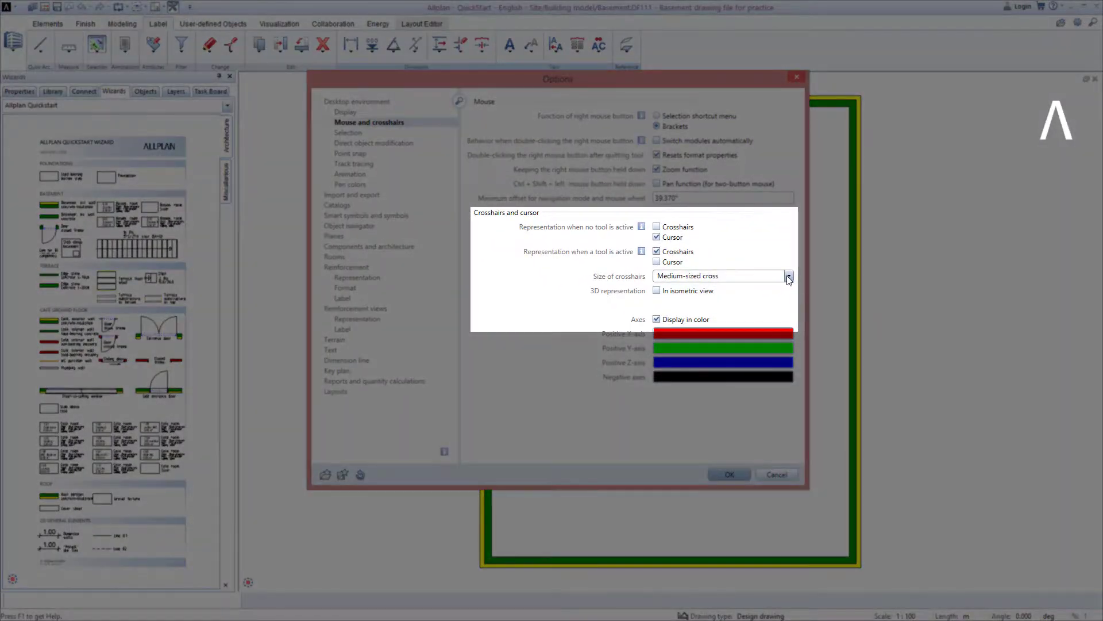
{"action": "left_click", "coordinate": [789, 276]}
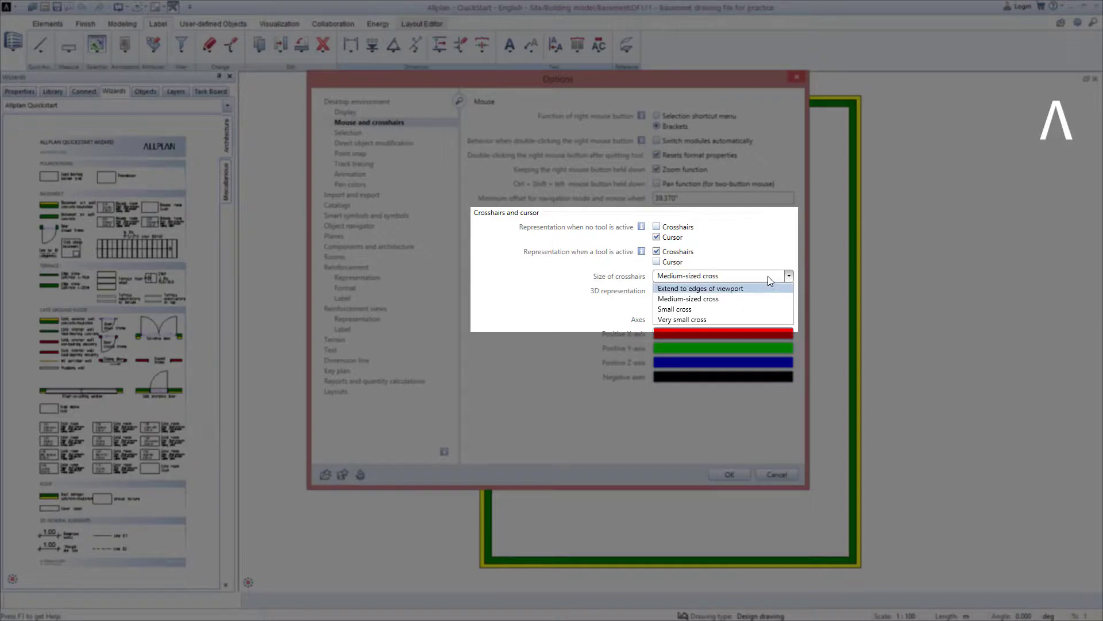
{"action": "left_click", "coordinate": [769, 277]}
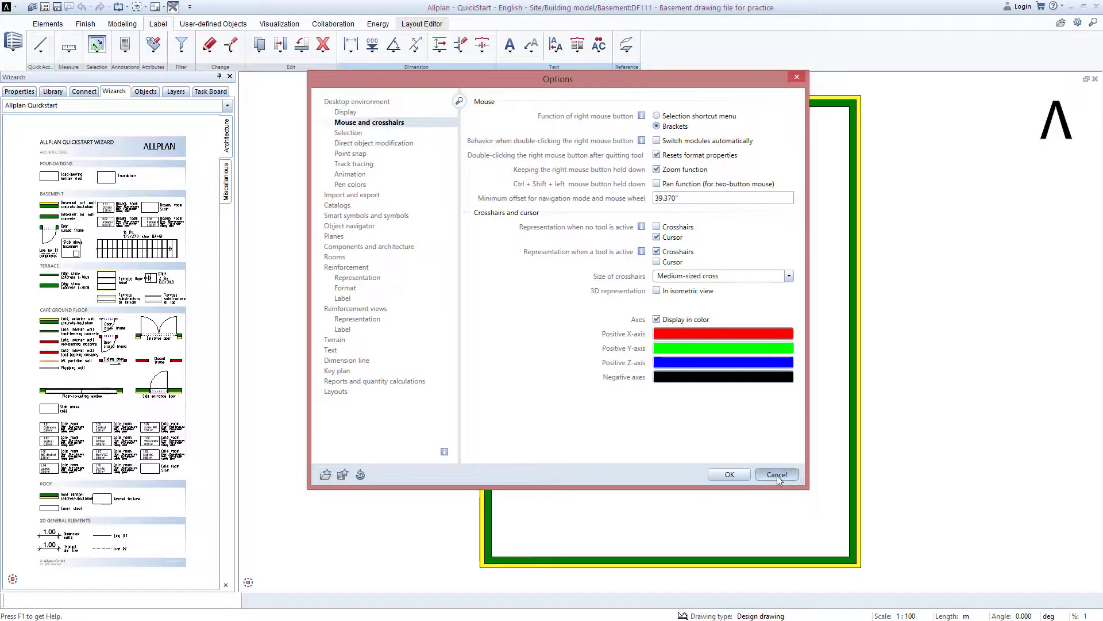
{"action": "left_click", "coordinate": [777, 475]}
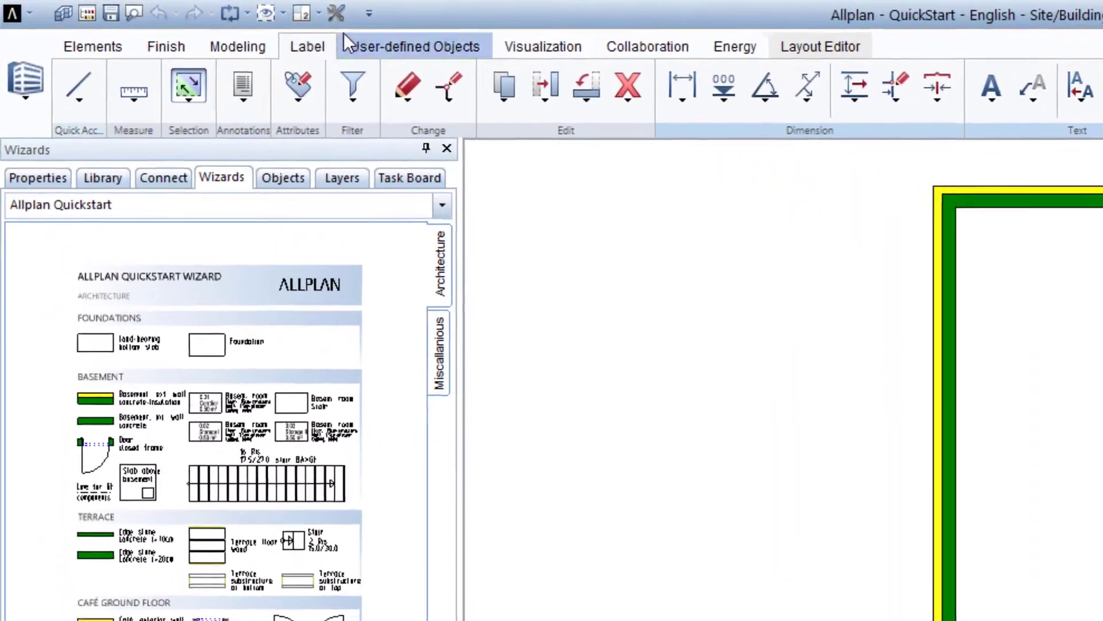
Switch to the 2 + 1 Animation Window layout and make Foundations drawing file 101 current.
{"action": "left_click", "coordinate": [318, 14]}
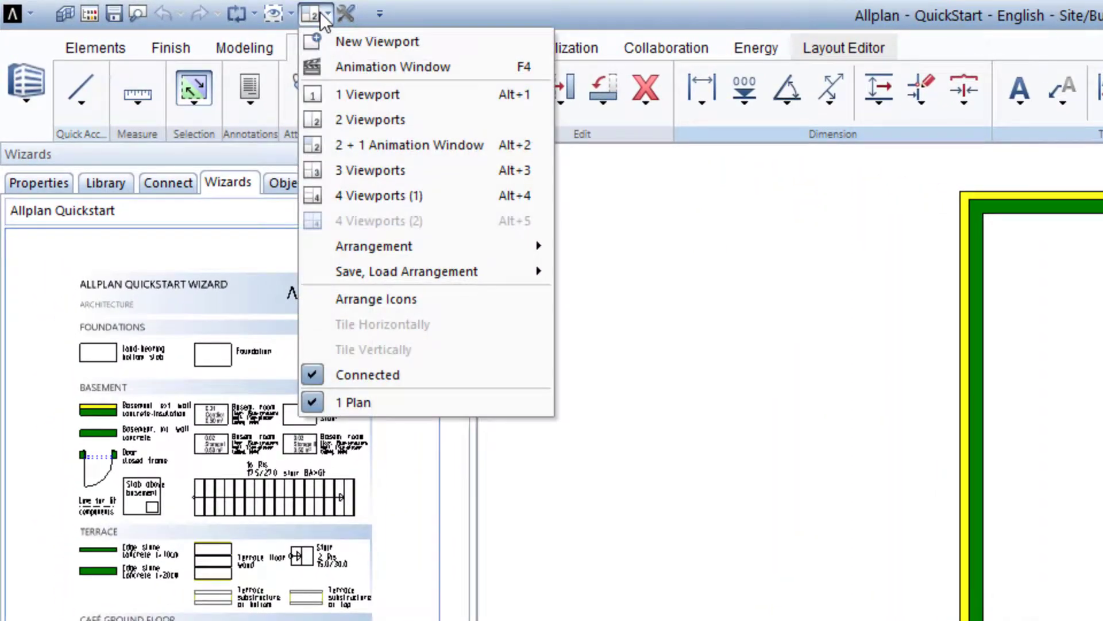
{"action": "left_click", "coordinate": [380, 144]}
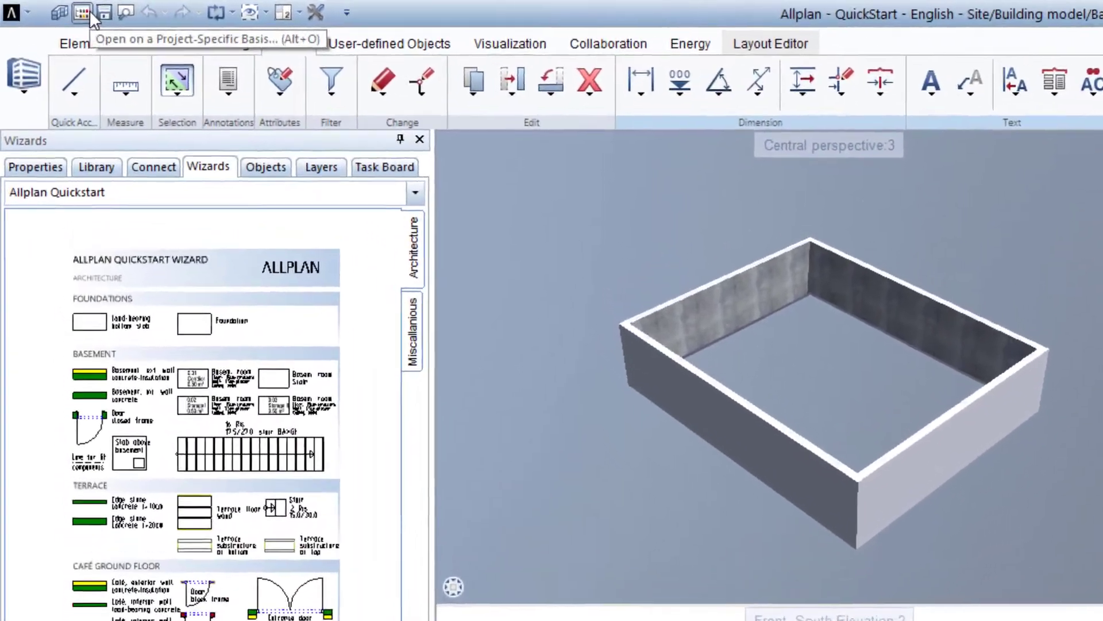
{"action": "left_click", "coordinate": [67, 10]}
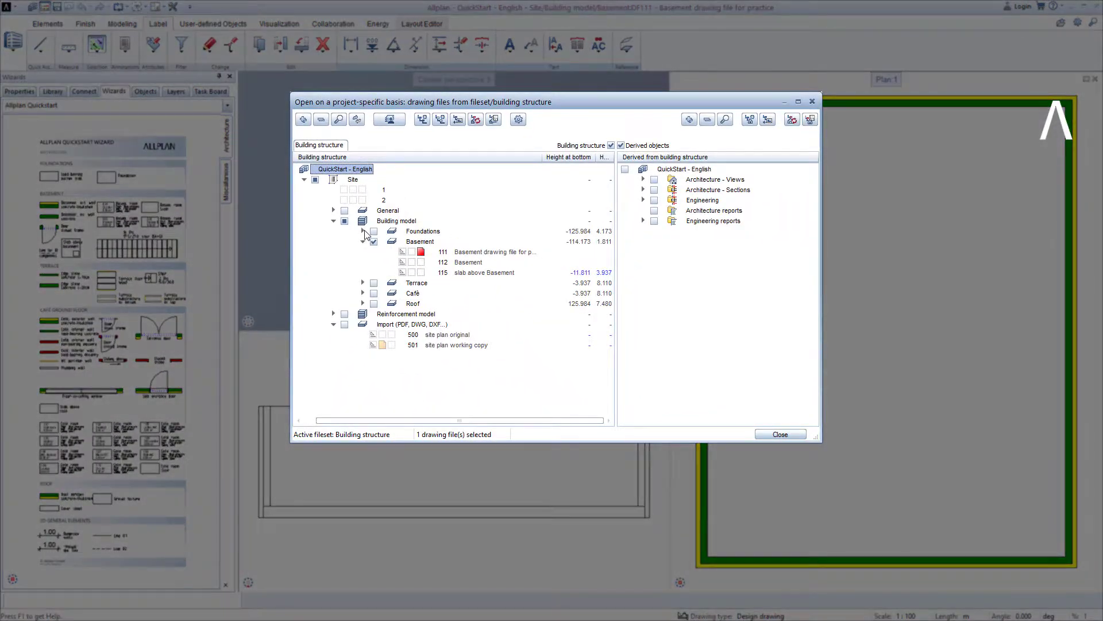
{"action": "left_click", "coordinate": [363, 231]}
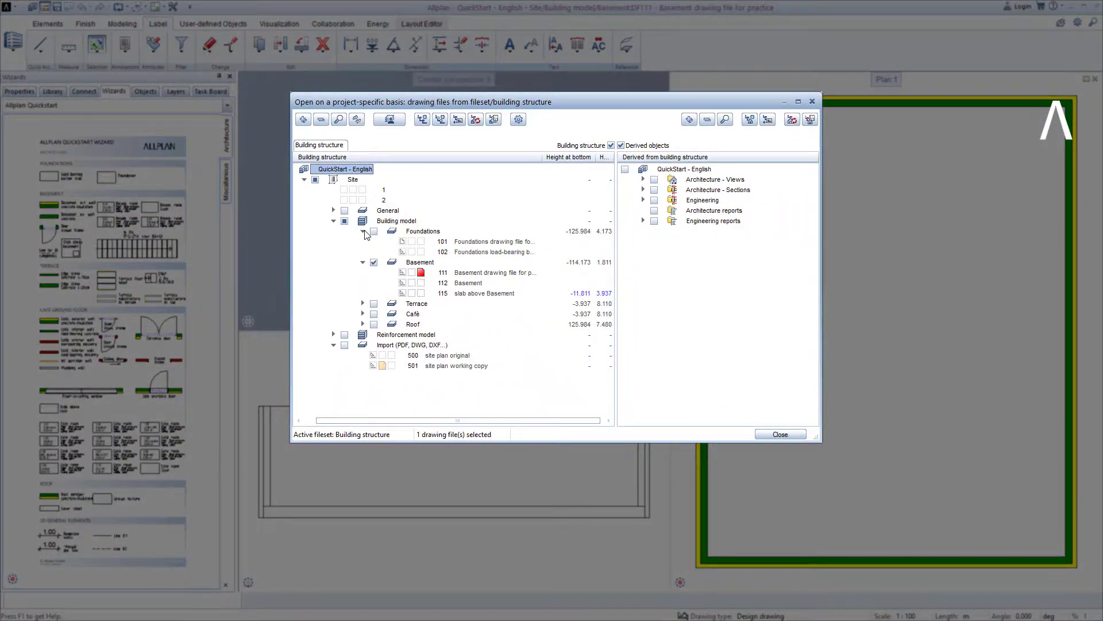
{"action": "left_click", "coordinate": [421, 242]}
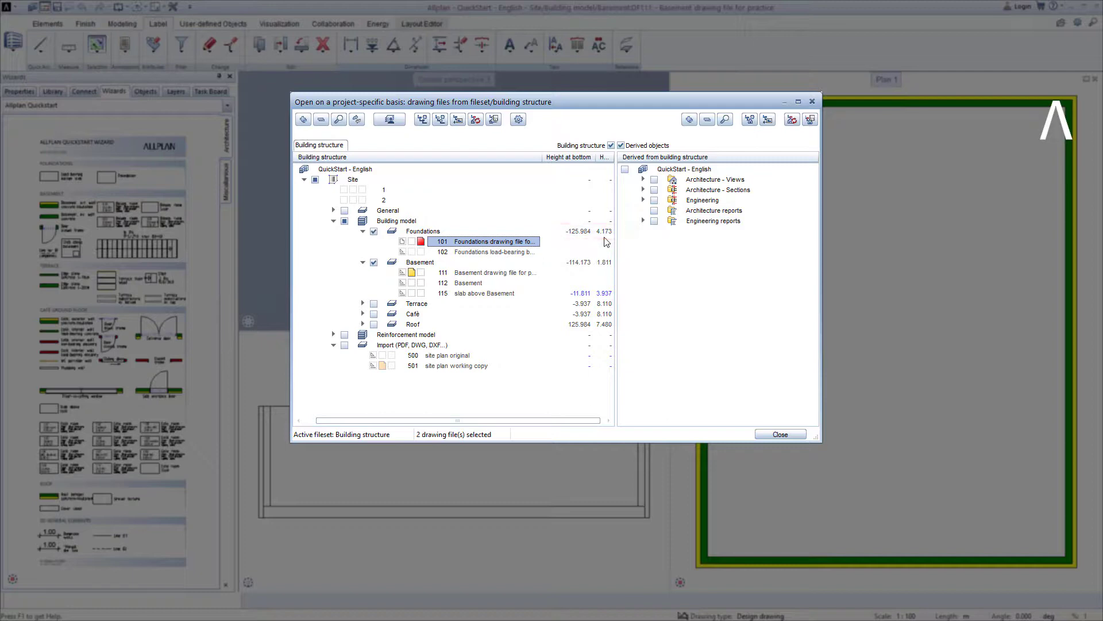
{"action": "left_click", "coordinate": [777, 435]}
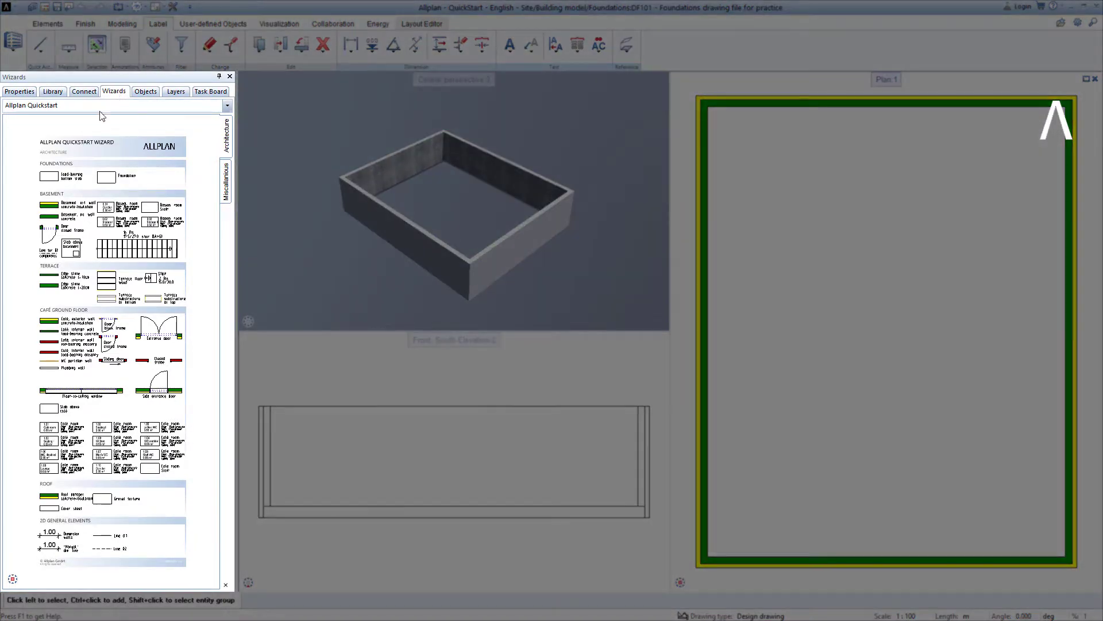
Pick up the wizard's Load-bearing bottom slab to start a Slab Foundation on layer AR_FLSL.
{"action": "scroll", "coordinate": [36, 190], "scroll_direction": "up", "scroll_amount": 1}
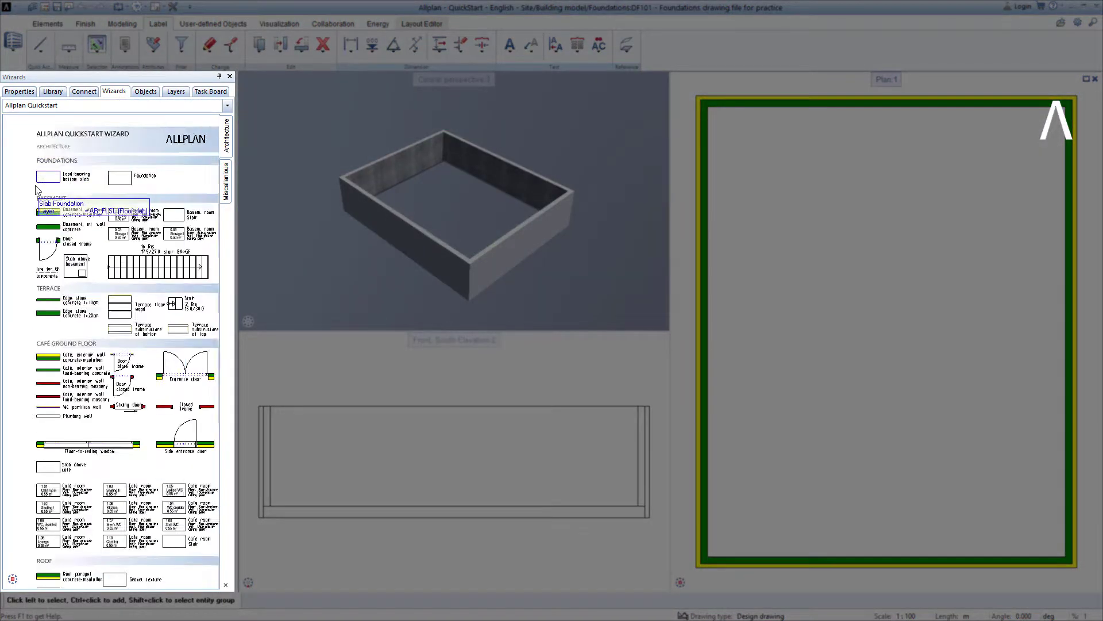
{"action": "scroll", "coordinate": [35, 189], "scroll_direction": "up", "scroll_amount": 3}
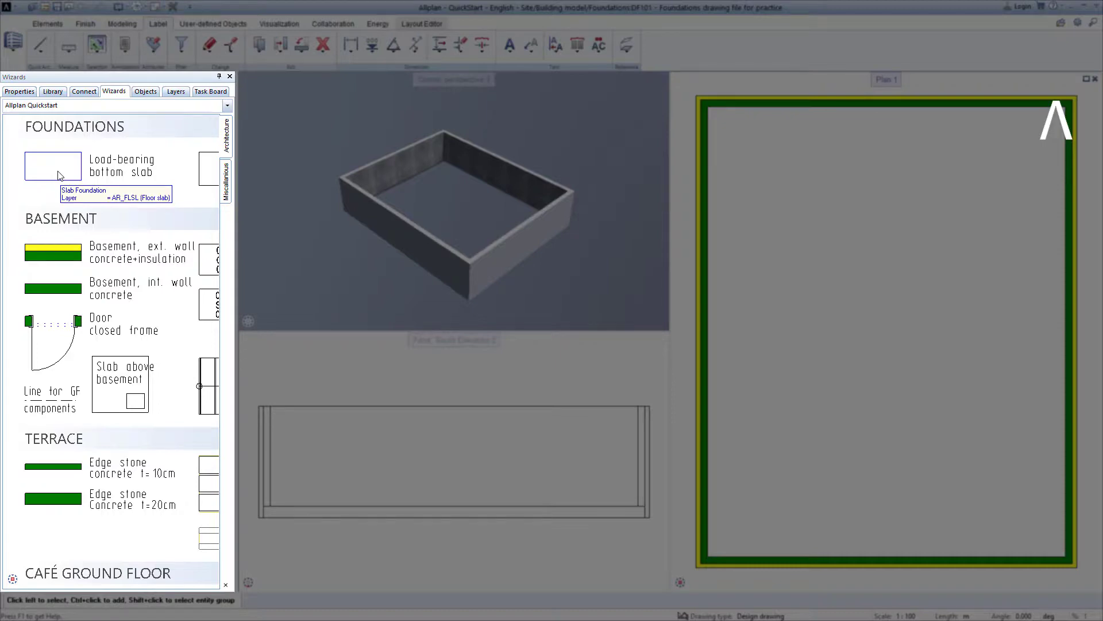
{"action": "scroll", "coordinate": [59, 176], "scroll_direction": "down", "scroll_amount": 3}
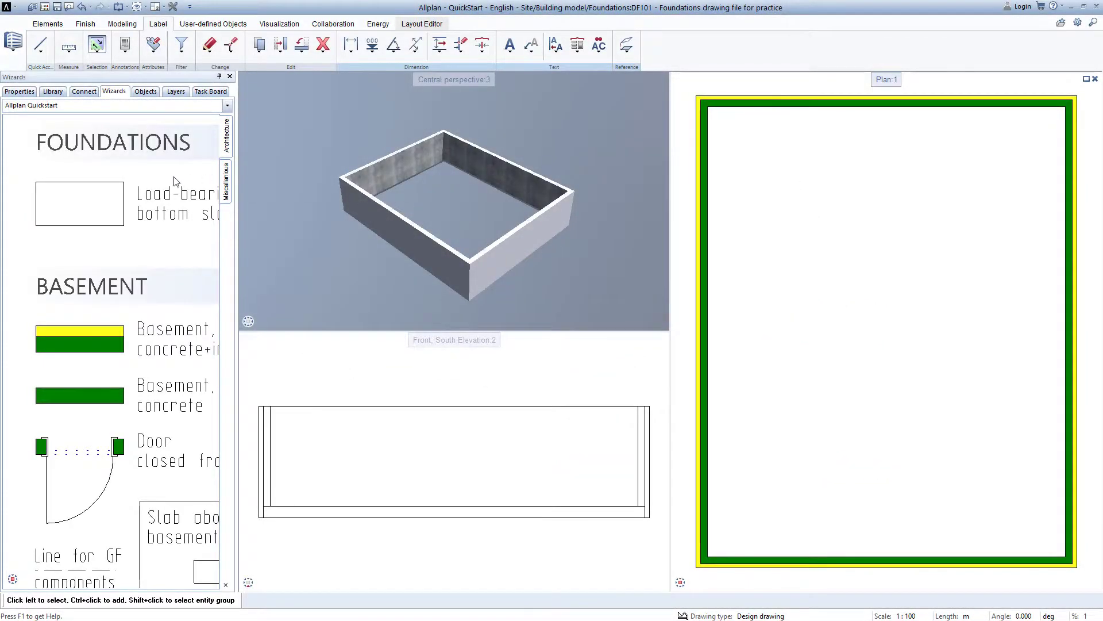
{"action": "right_click", "coordinate": [114, 195]}
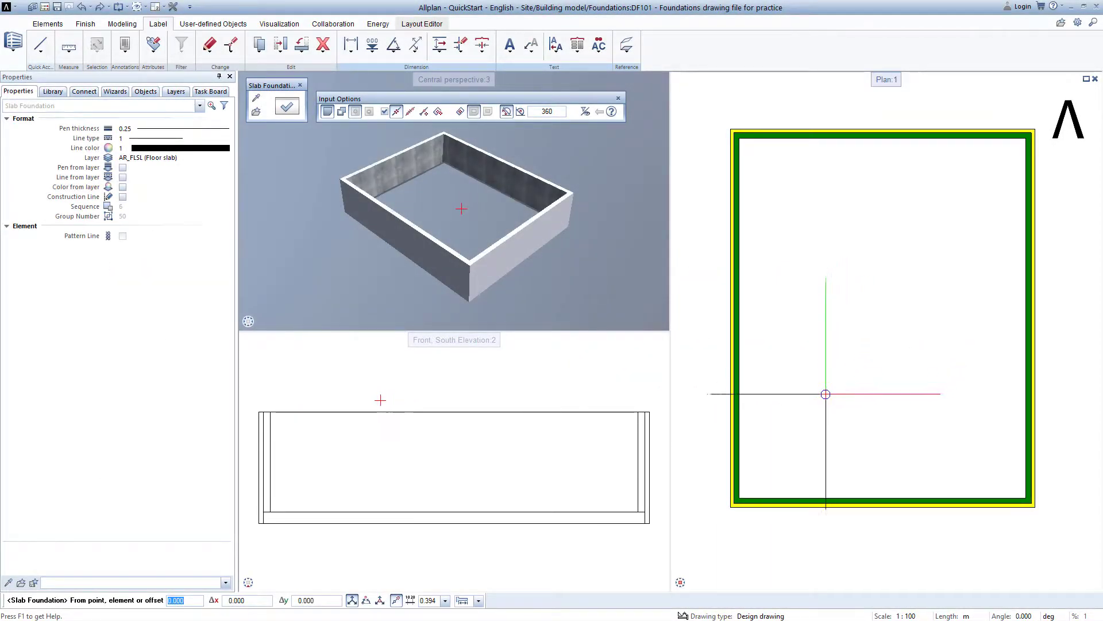
Place the foundation slab by two opposite corners inside the basement walls, then exit the tool.
{"action": "scroll", "coordinate": [740, 506], "scroll_direction": "up", "scroll_amount": 3}
{"action": "scroll", "coordinate": [740, 497], "scroll_direction": "up", "scroll_amount": 4}
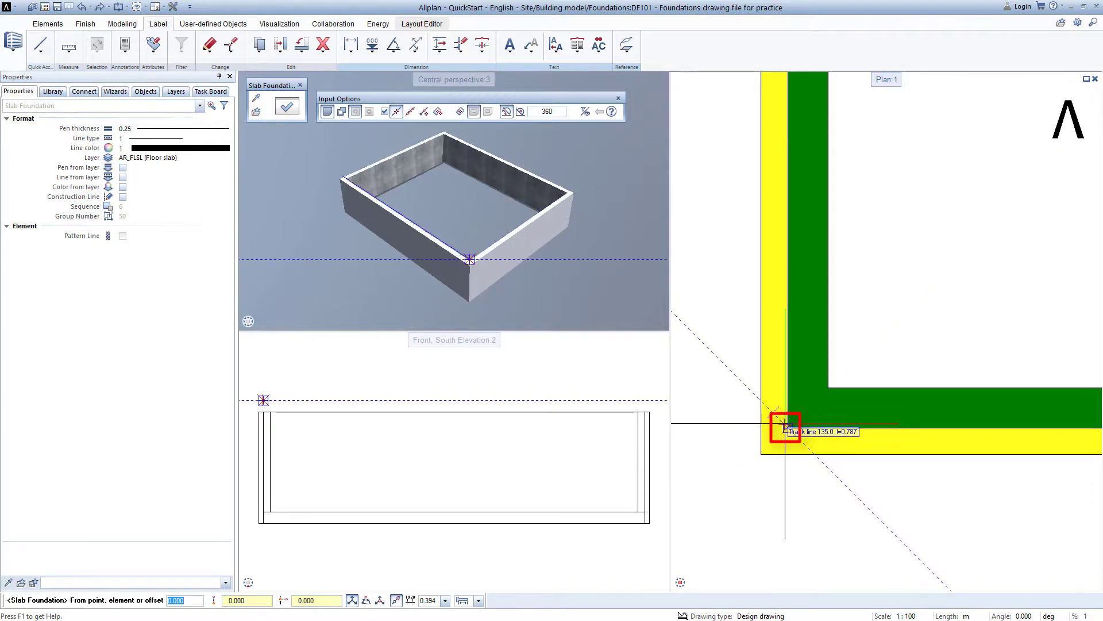
{"action": "left_click", "coordinate": [786, 429]}
{"action": "scroll", "coordinate": [890, 348], "scroll_direction": "down", "scroll_amount": 5}
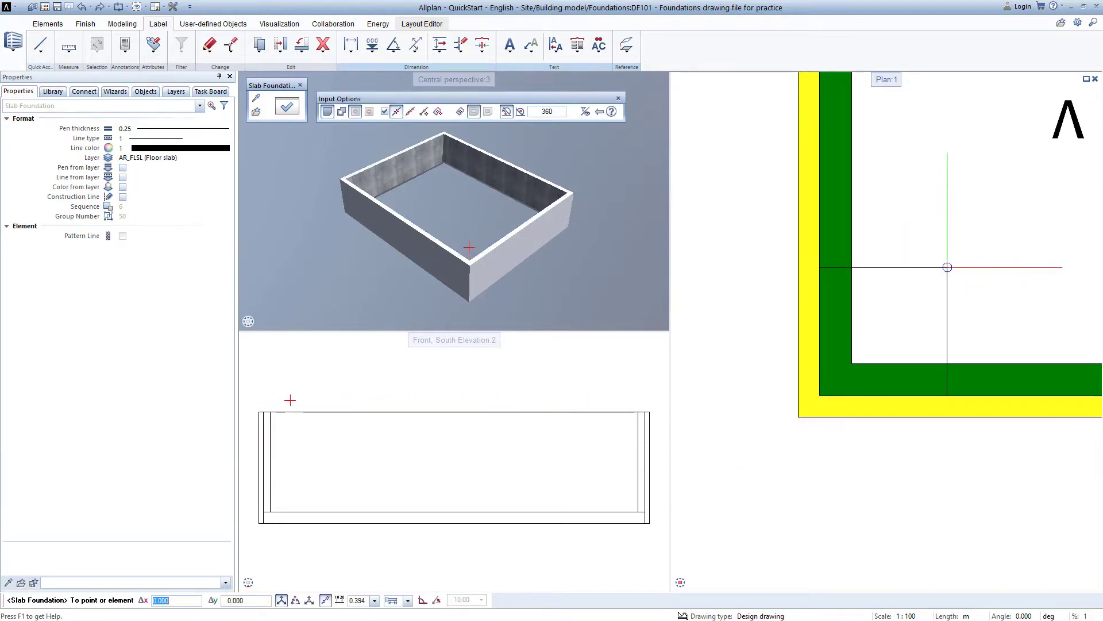
{"action": "scroll", "coordinate": [925, 332], "scroll_direction": "down", "scroll_amount": 2}
{"action": "scroll", "coordinate": [966, 202], "scroll_direction": "up", "scroll_amount": 5}
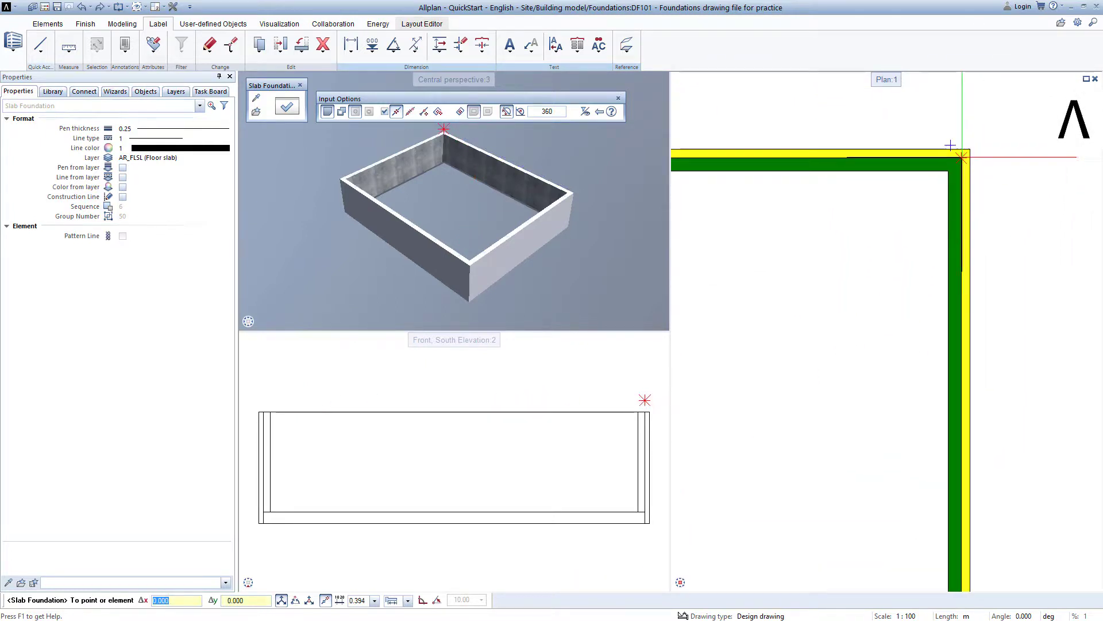
{"action": "left_click", "coordinate": [952, 148]}
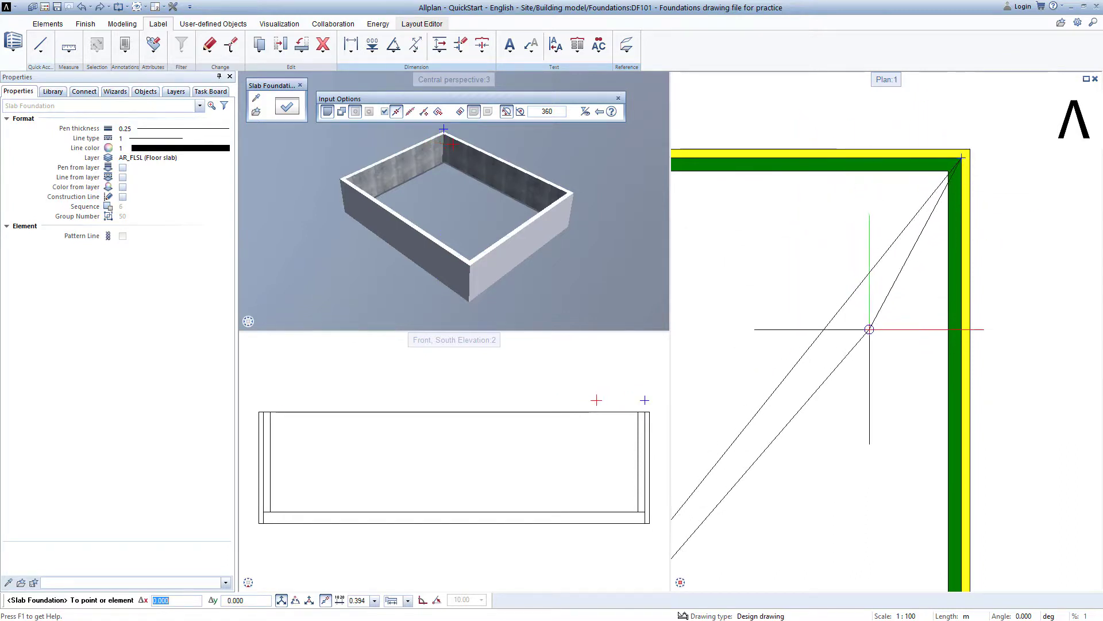
{"action": "scroll", "coordinate": [803, 297], "scroll_direction": "down", "scroll_amount": 3}
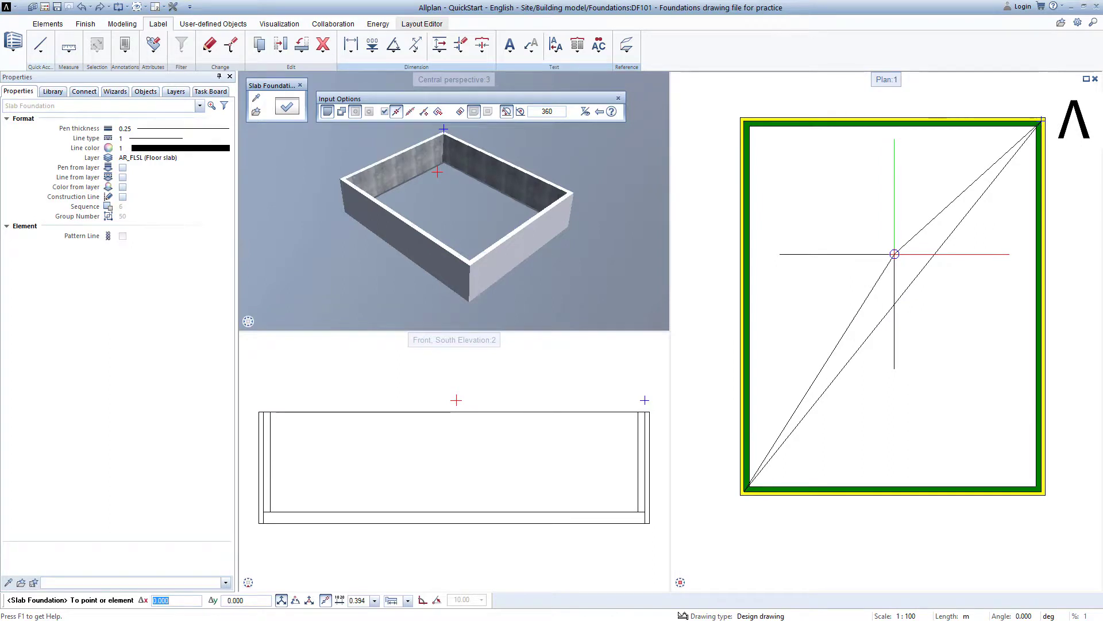
{"action": "key", "text": "Escape"}
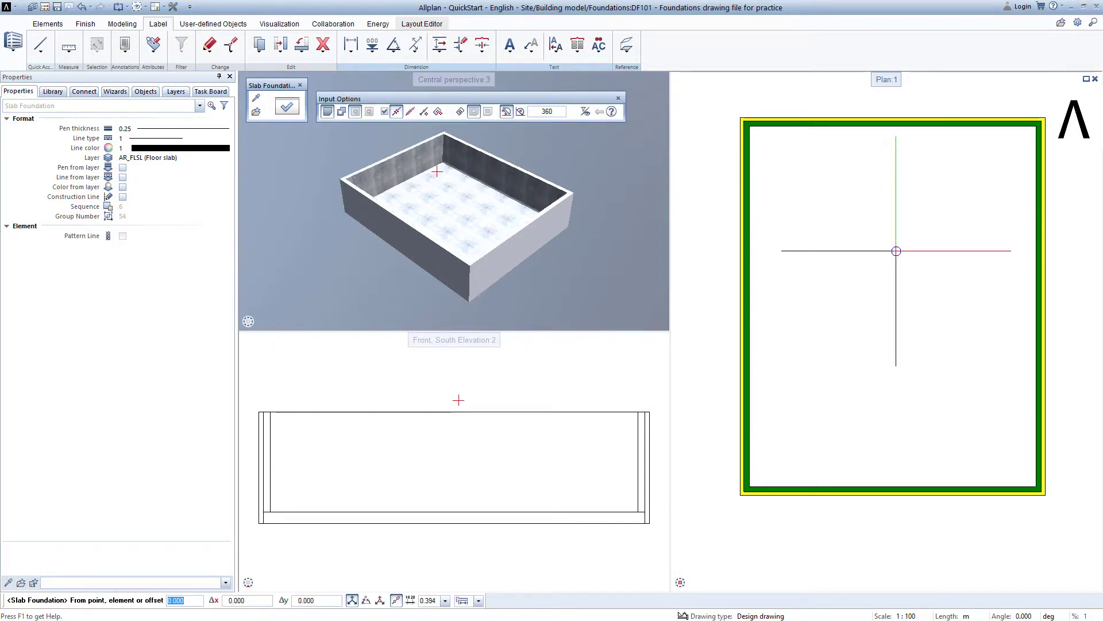
{"action": "key", "text": "Escape"}
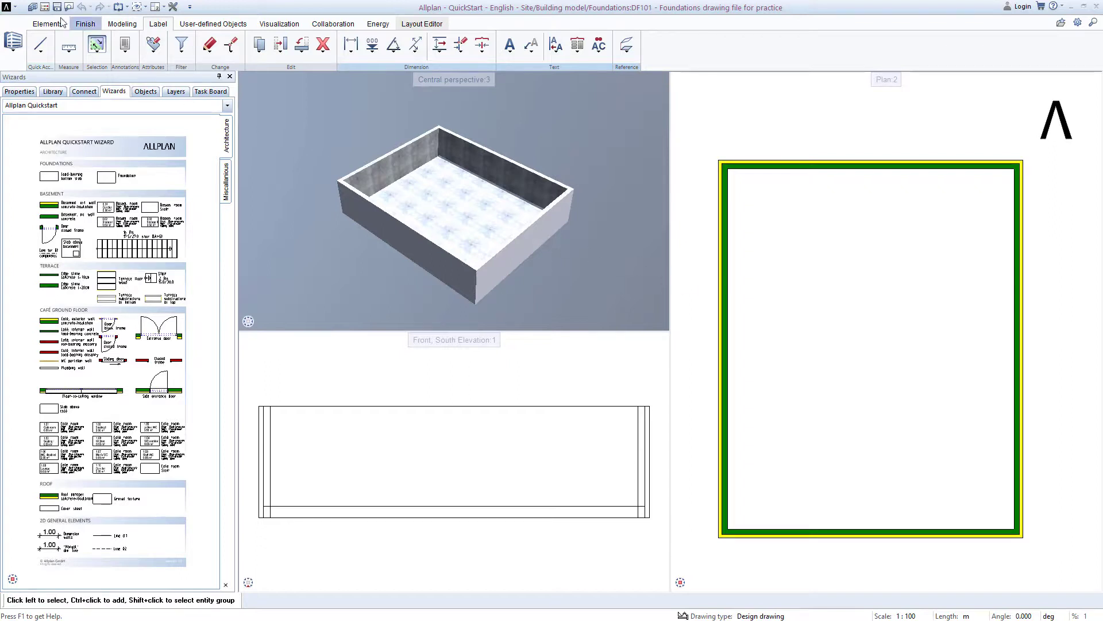
Make drawing file 116 (slab above Basement) current with file 101 kept in the background.
{"action": "left_click", "coordinate": [45, 8]}
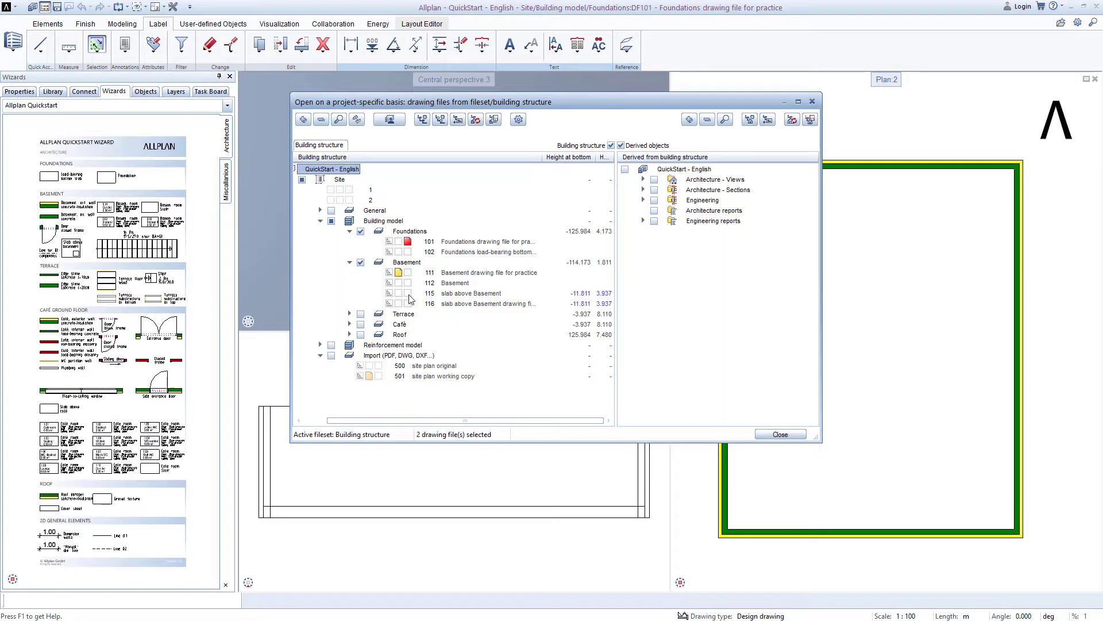
{"action": "left_click", "coordinate": [425, 306]}
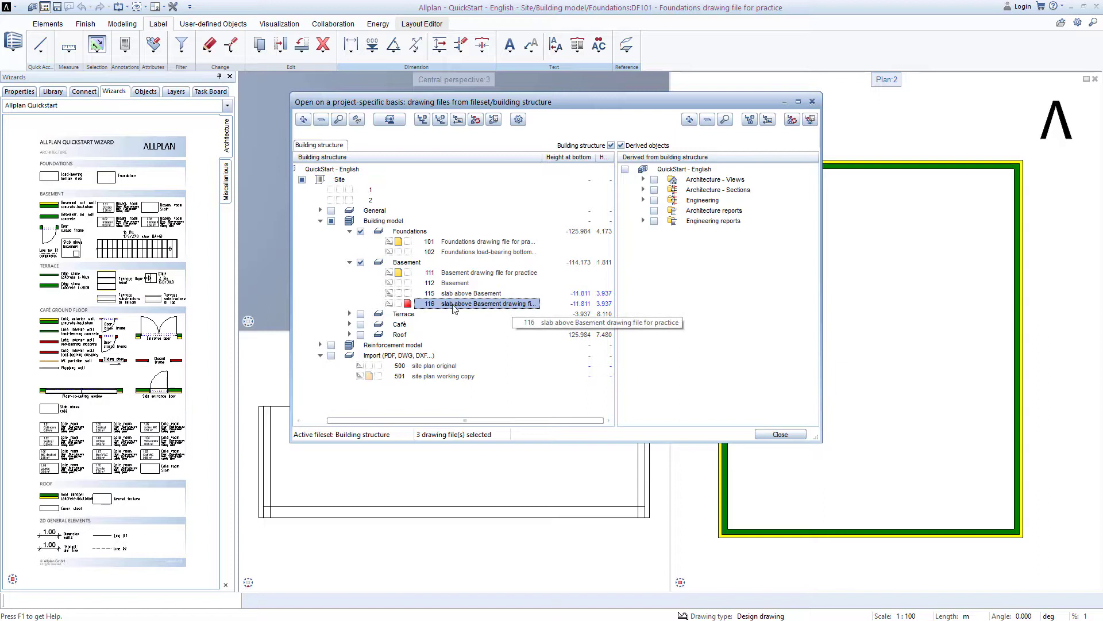
{"action": "left_click", "coordinate": [780, 435]}
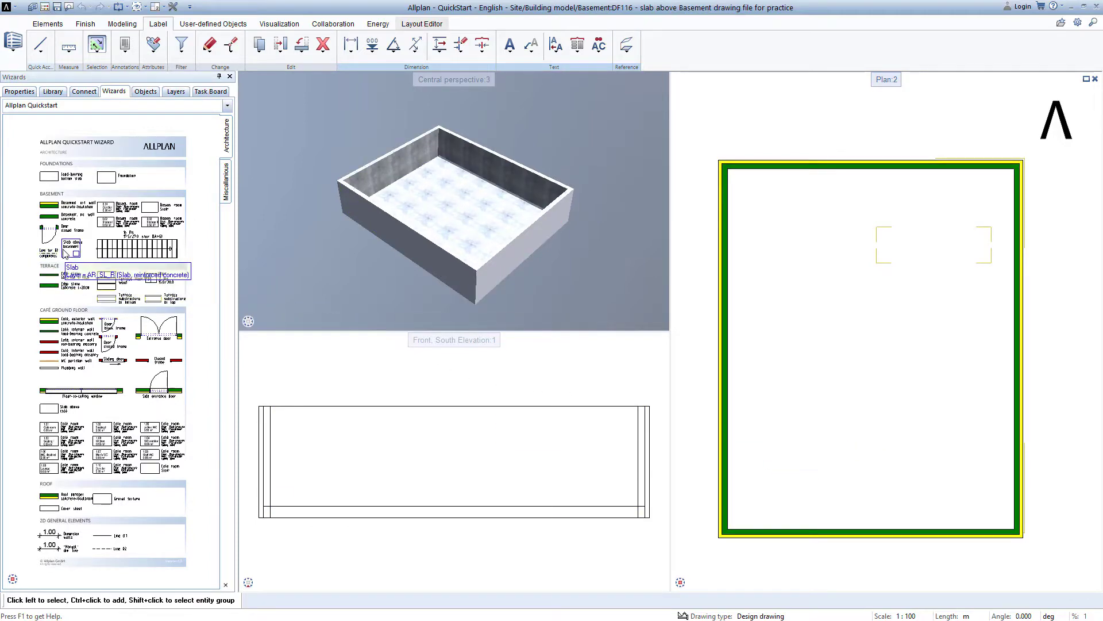
Draw a reinforced concrete ceiling slab on AR_SL_R from two corners over the basement walls.
{"action": "scroll", "coordinate": [70, 262], "scroll_direction": "up", "scroll_amount": 5}
{"action": "scroll", "coordinate": [70, 261], "scroll_direction": "up", "scroll_amount": 2}
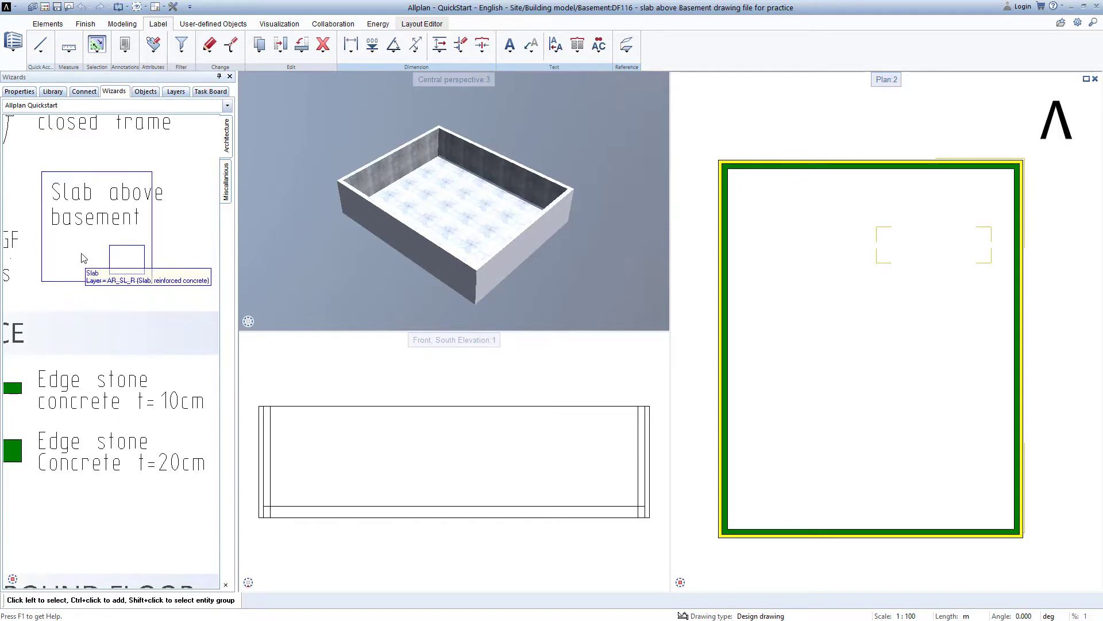
{"action": "double_click", "coordinate": [82, 256]}
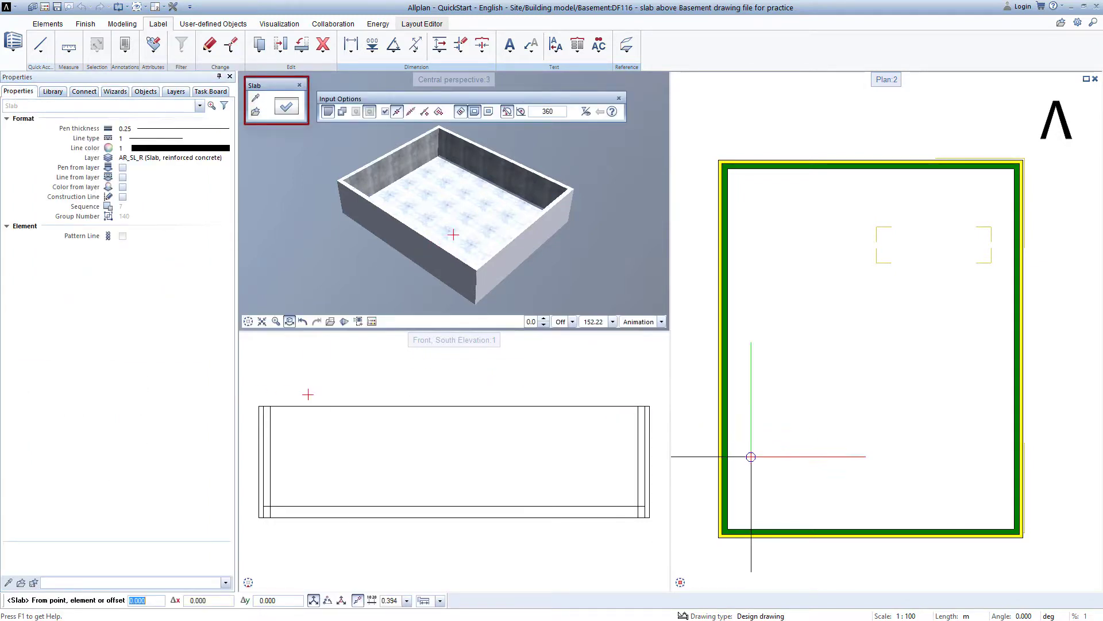
{"action": "scroll", "coordinate": [1032, 543], "scroll_direction": "up", "scroll_amount": 4}
{"action": "scroll", "coordinate": [999, 526], "scroll_direction": "up", "scroll_amount": 1}
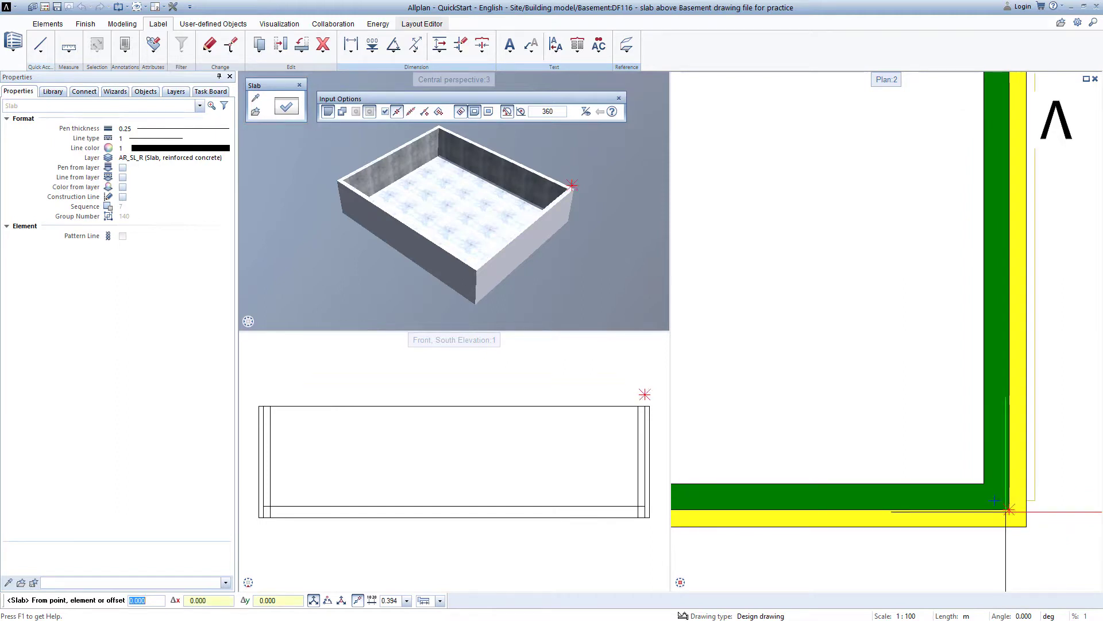
{"action": "left_click", "coordinate": [1006, 510]}
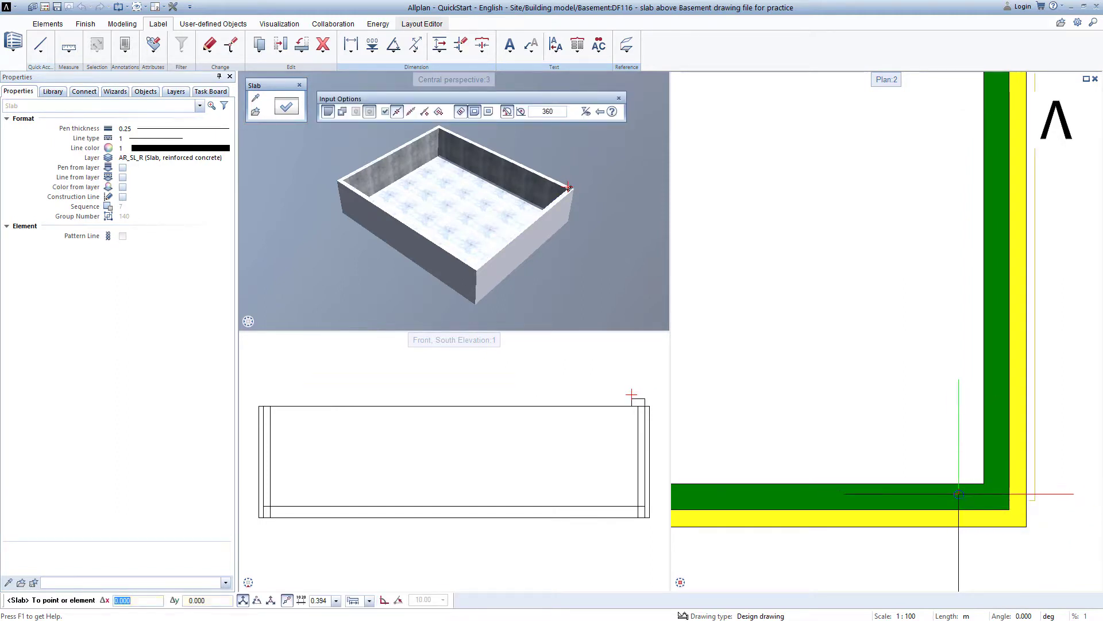
{"action": "scroll", "coordinate": [952, 491], "scroll_direction": "down", "scroll_amount": 8}
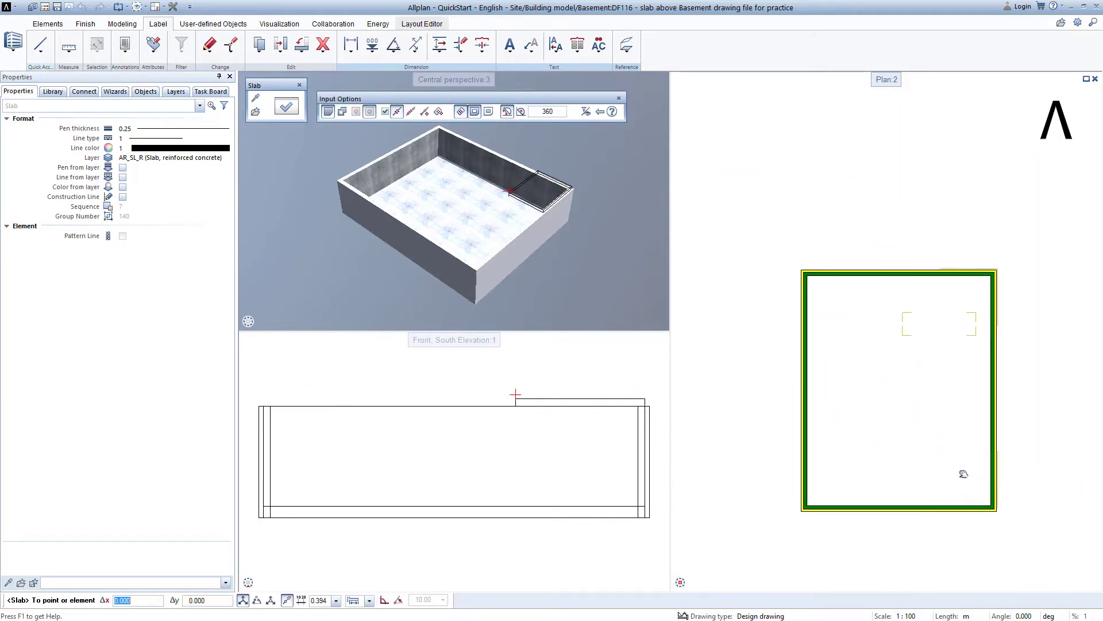
{"action": "middle_click_drag", "start_coordinate": [984, 483], "coordinate": [1101, 538]}
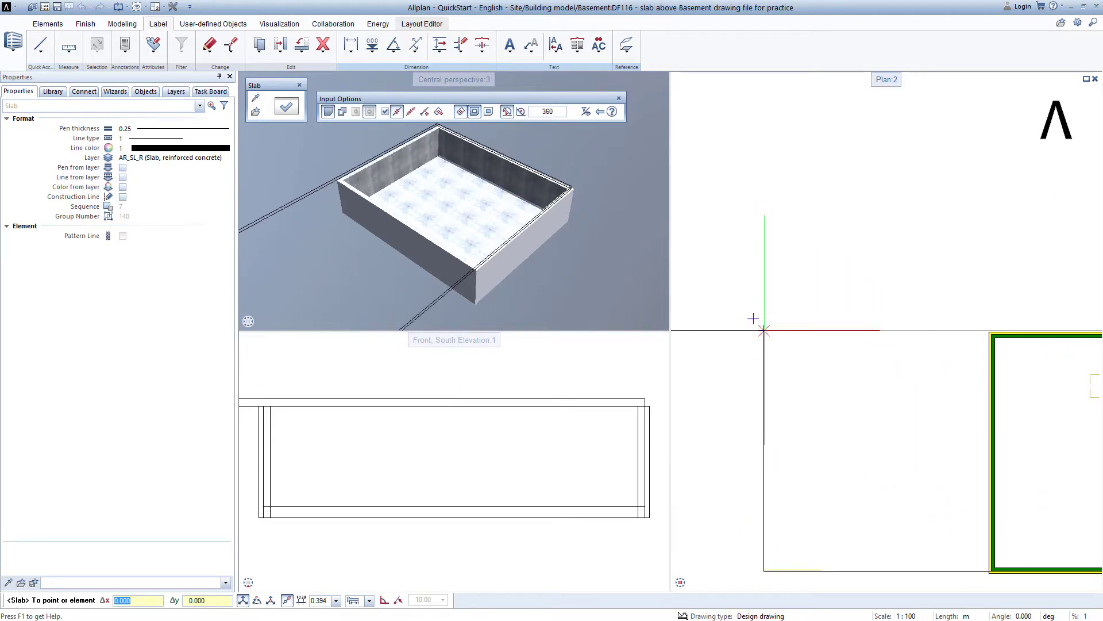
{"action": "left_click", "coordinate": [764, 330]}
{"action": "key", "text": "Escape"}
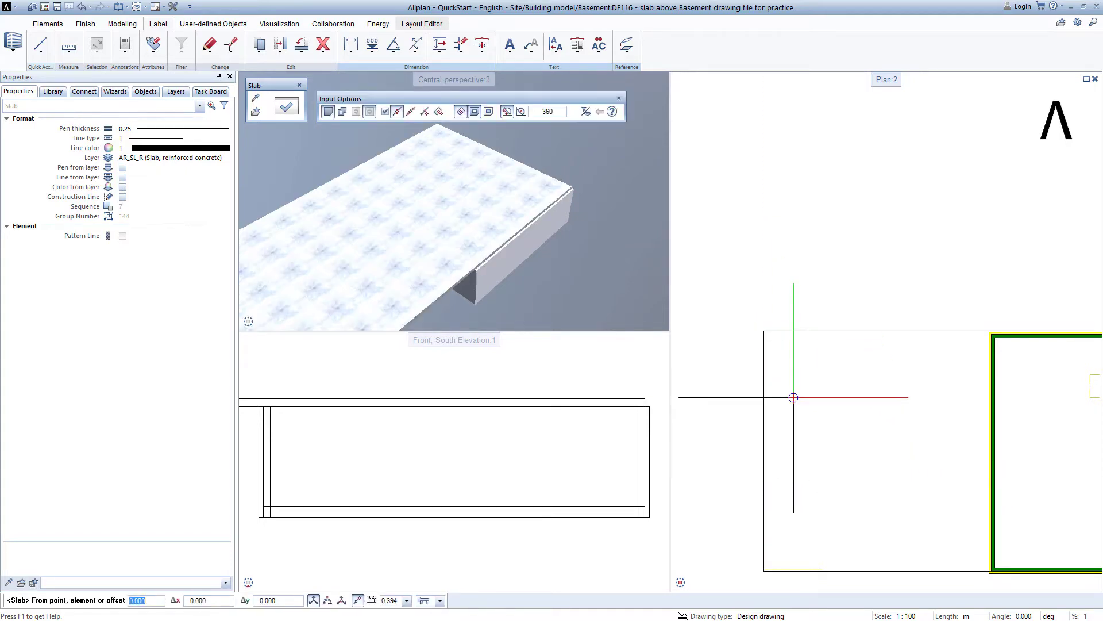
{"action": "key", "text": "Escape"}
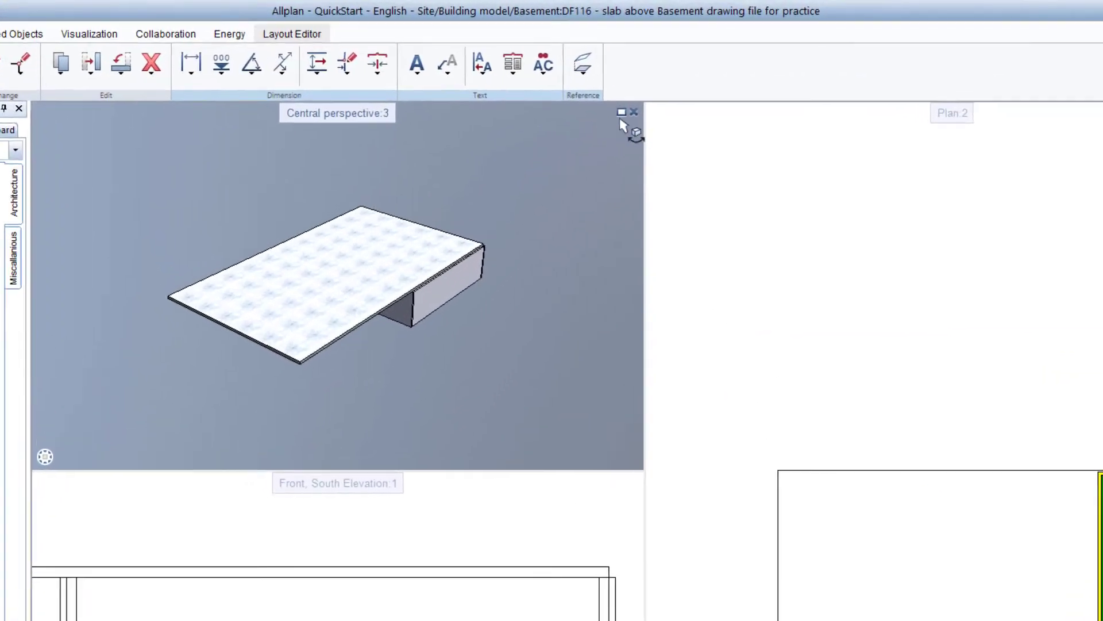
Maximize the perspective viewport, orbit to see the new slab from below, and reopen the drawing-file selection.
{"action": "left_click", "coordinate": [622, 112]}
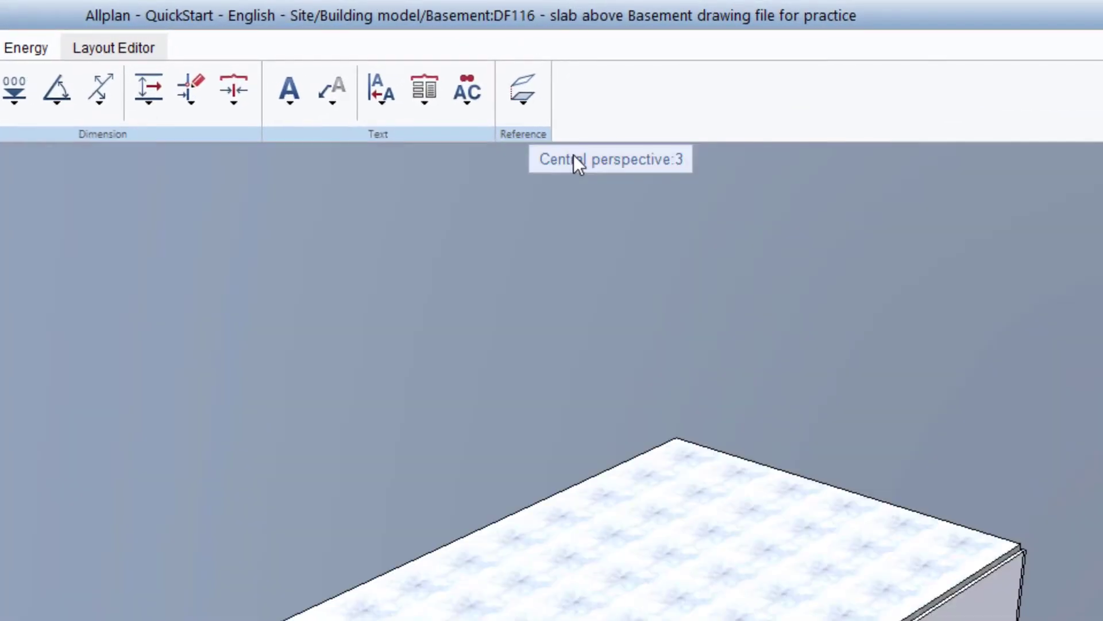
{"action": "middle_click_drag", "start_coordinate": [577, 163], "coordinate": [658, 297]}
{"action": "middle_click_drag", "start_coordinate": [688, 172], "coordinate": [69, 259]}
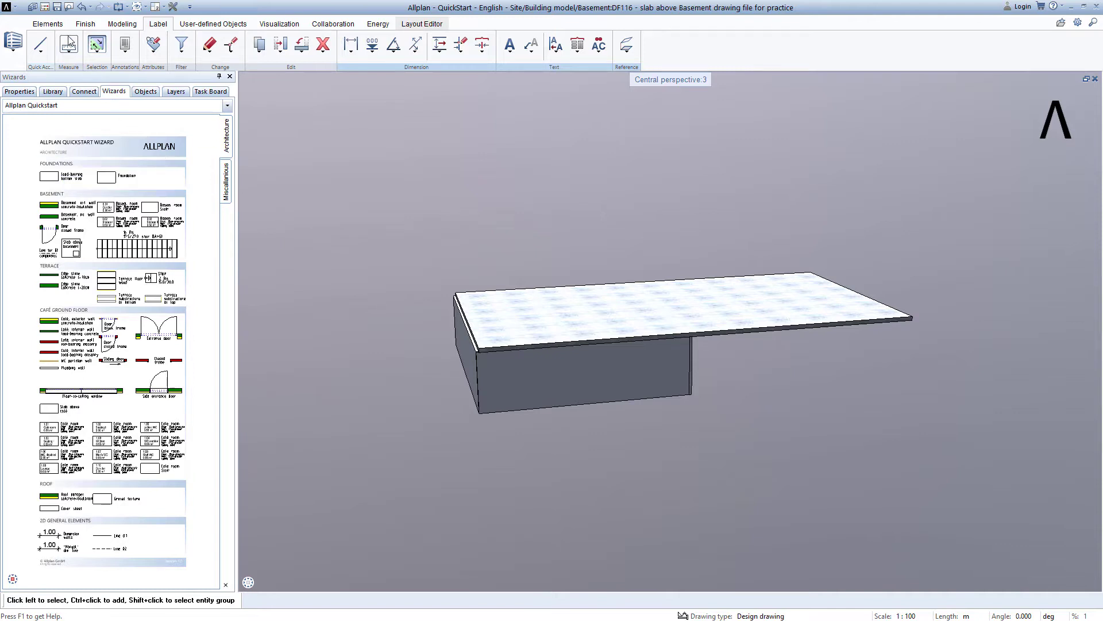
{"action": "left_click", "coordinate": [46, 7]}
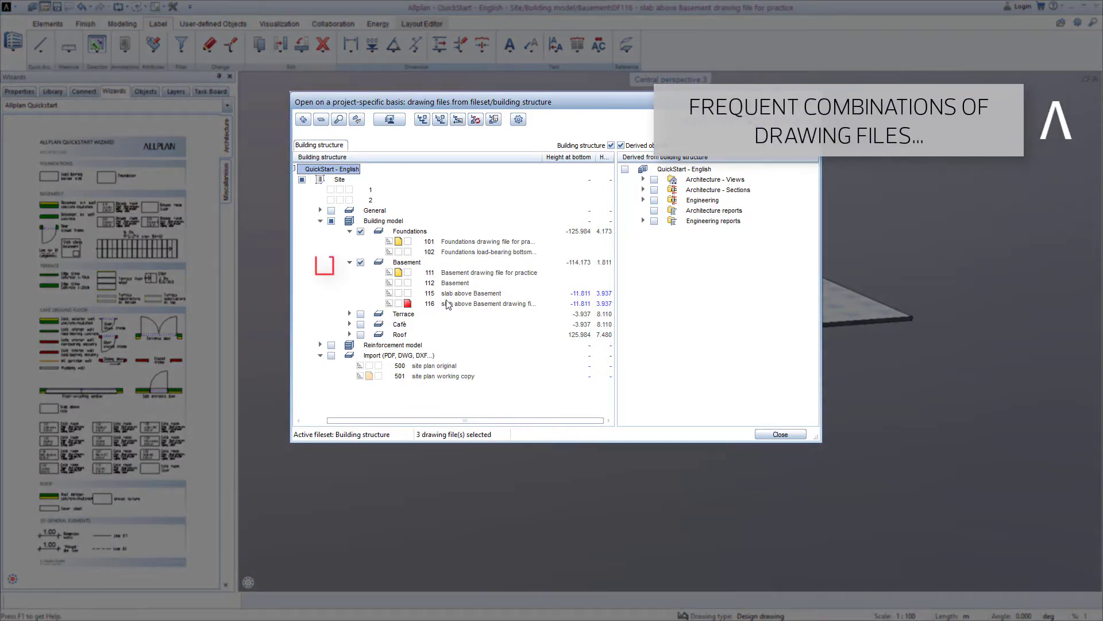
Load the 'Lesson 4 - complete Basement' favorite to show the basement with terrain, trees and car.
{"action": "right_click", "coordinate": [326, 270]}
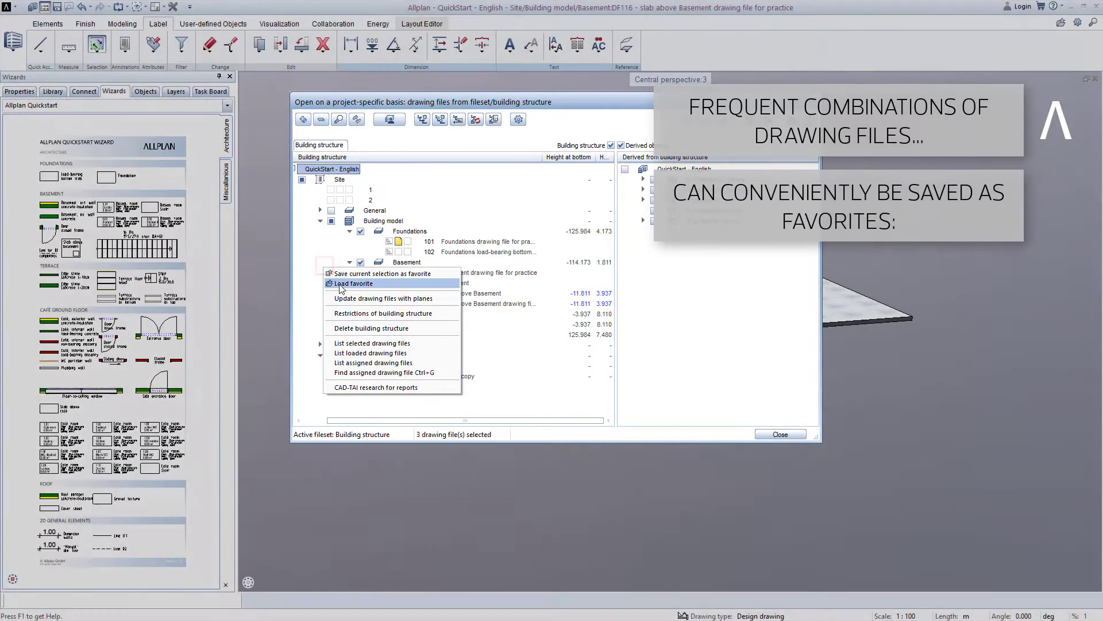
{"action": "left_click", "coordinate": [345, 284]}
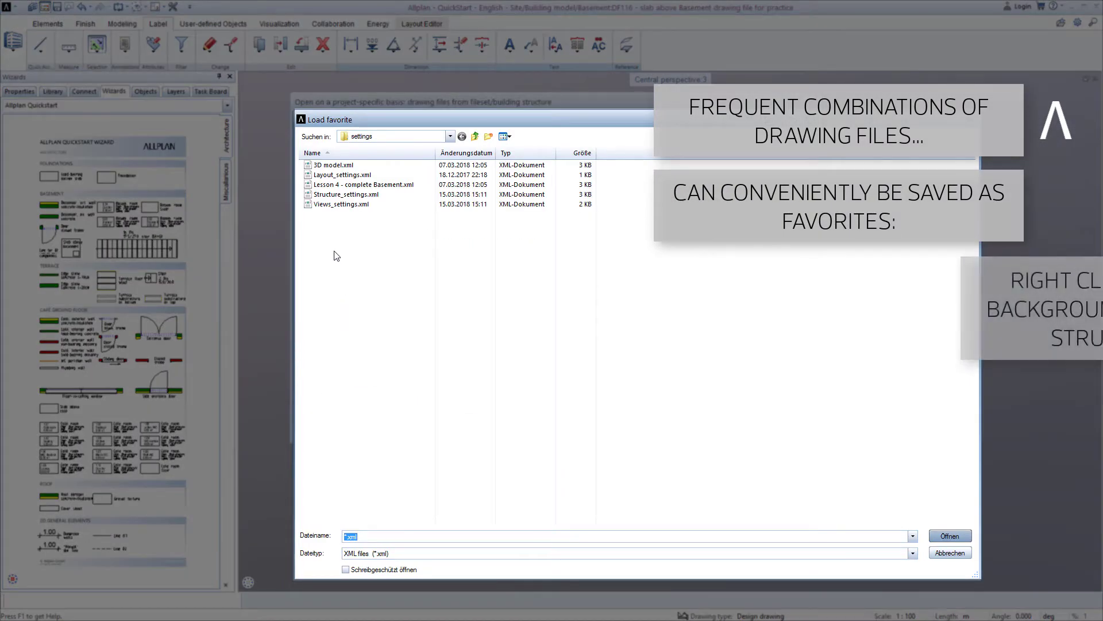
{"action": "double_click", "coordinate": [335, 187]}
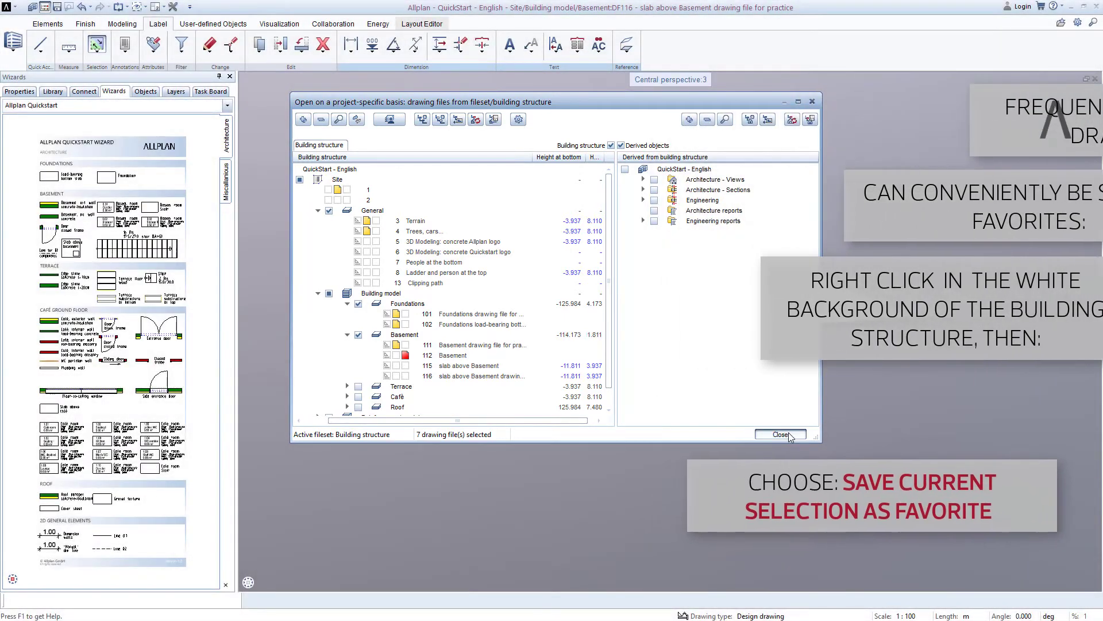
{"action": "left_click", "coordinate": [782, 434]}
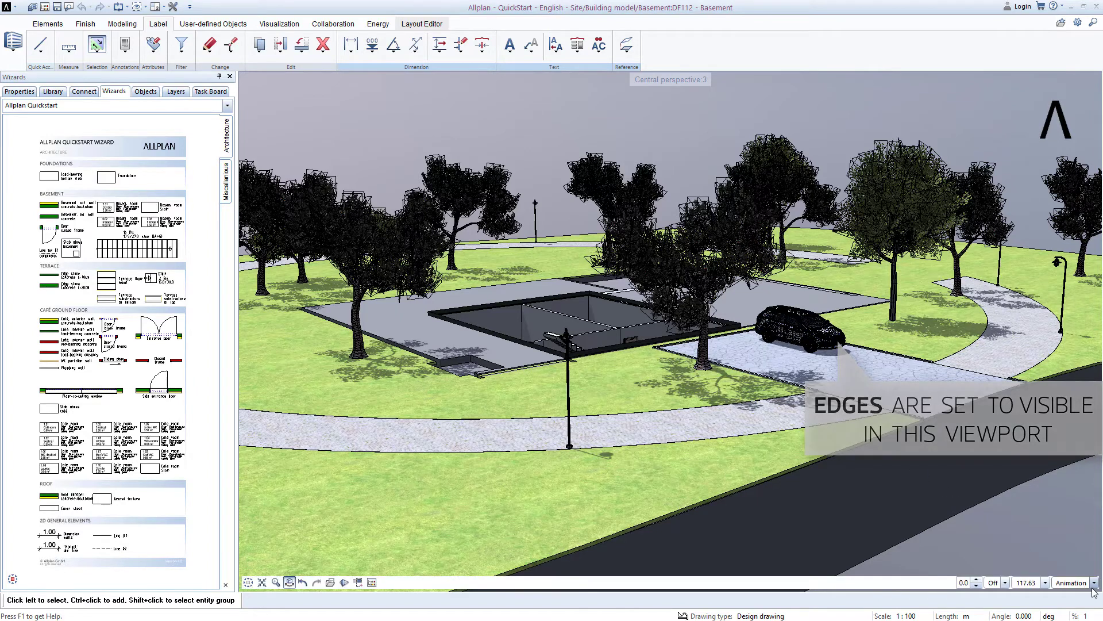
Turn off Edges in the Animation view type settings.
{"action": "left_click", "coordinate": [1094, 582]}
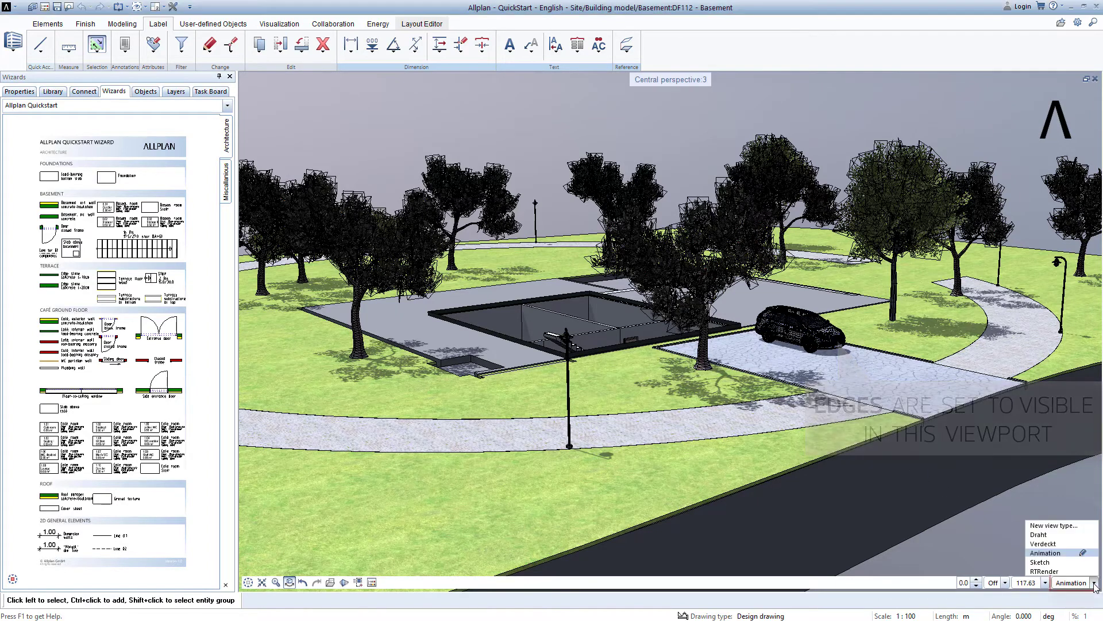
{"action": "left_click", "coordinate": [1083, 553]}
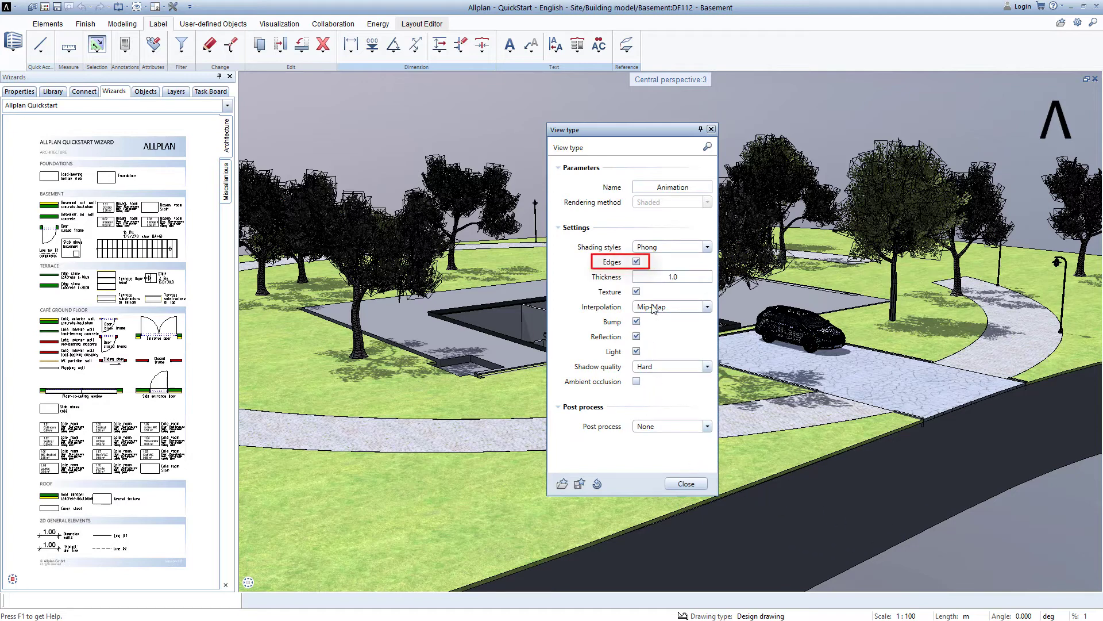
{"action": "left_click", "coordinate": [637, 262]}
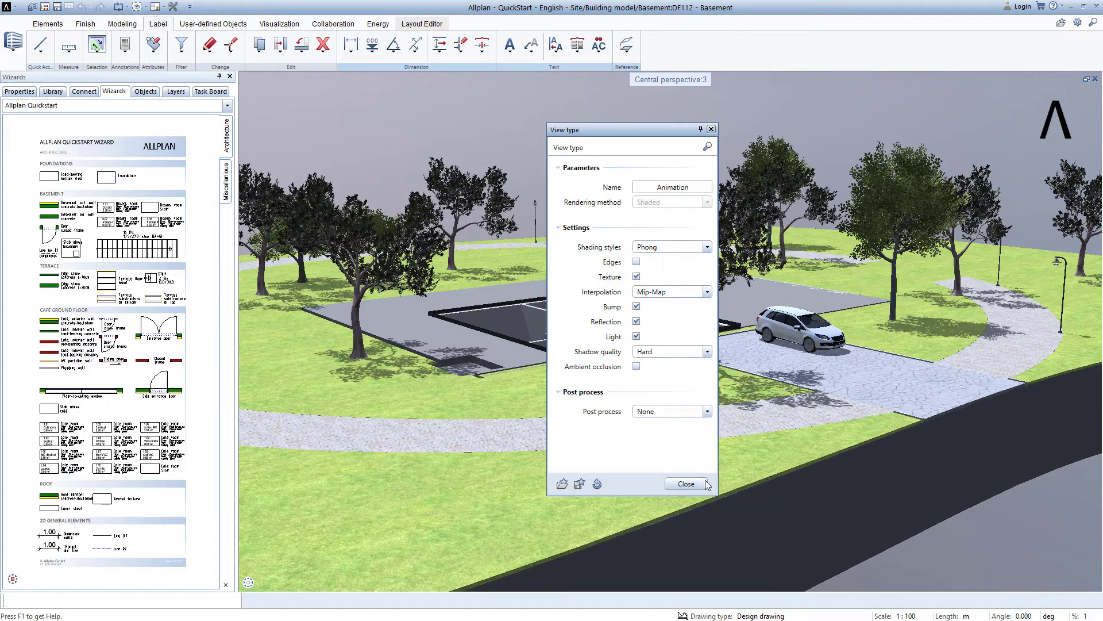